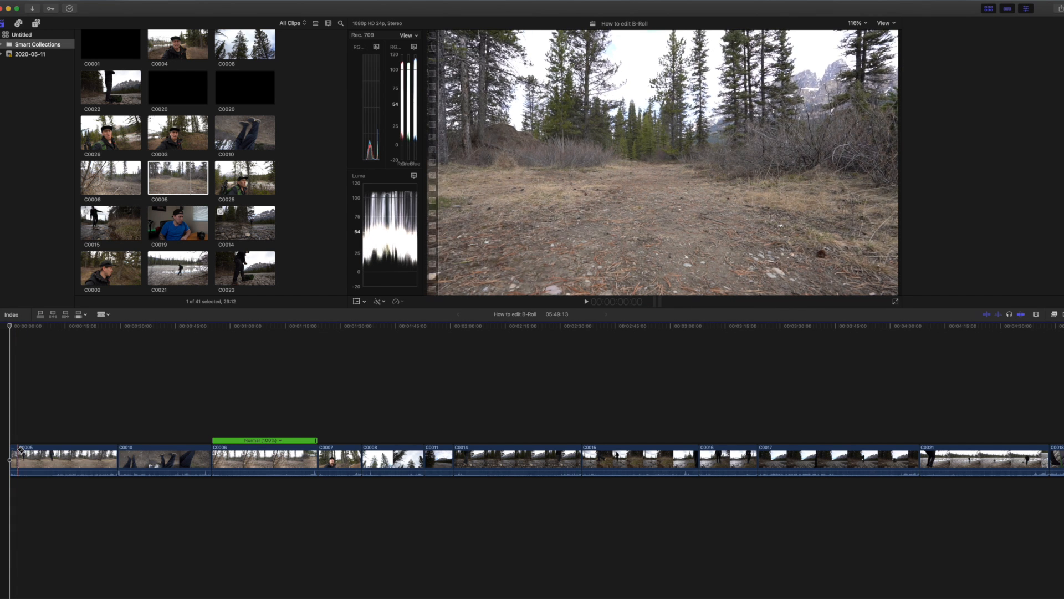
Trim C0005 by cutting off its opening 2:02 and deleting everything in the clip past about 5:15 on the timeline.
key(p)
click(15, 450)
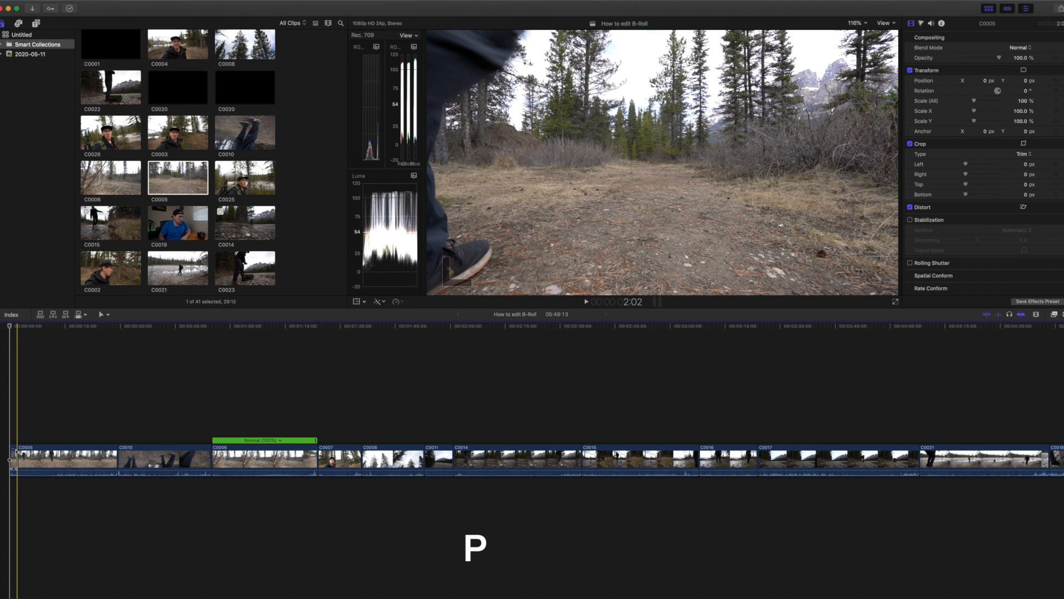
key(Delete)
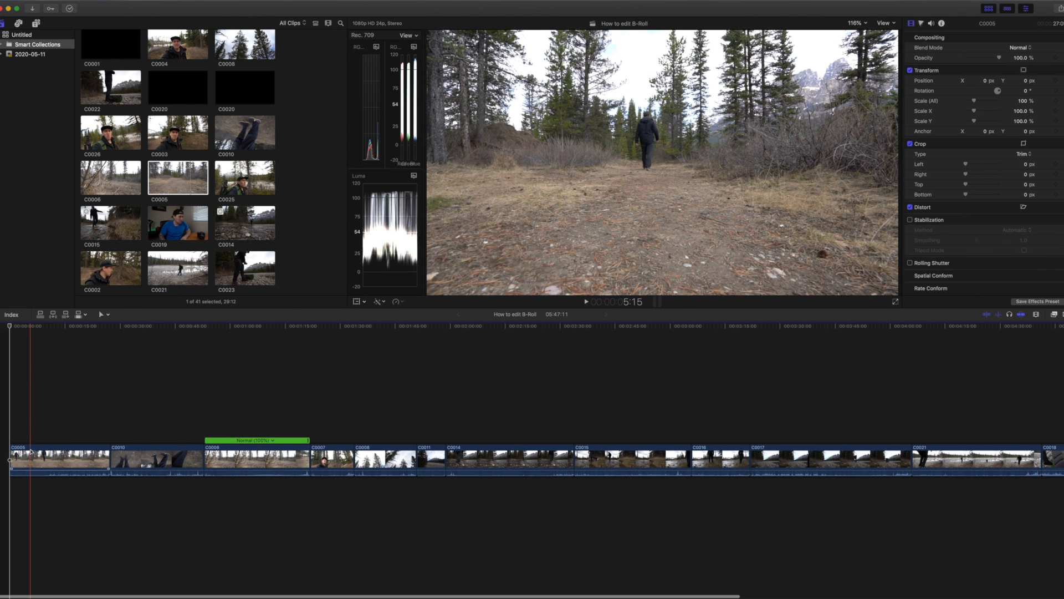
key(b)
click(30, 452)
key(a)
click(33, 452)
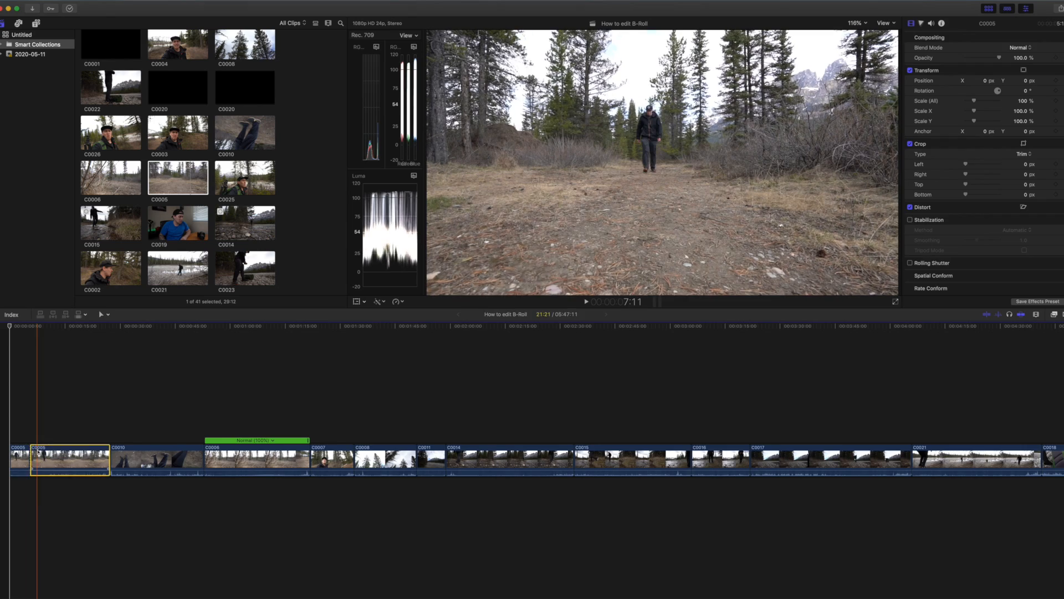
key(Delete)
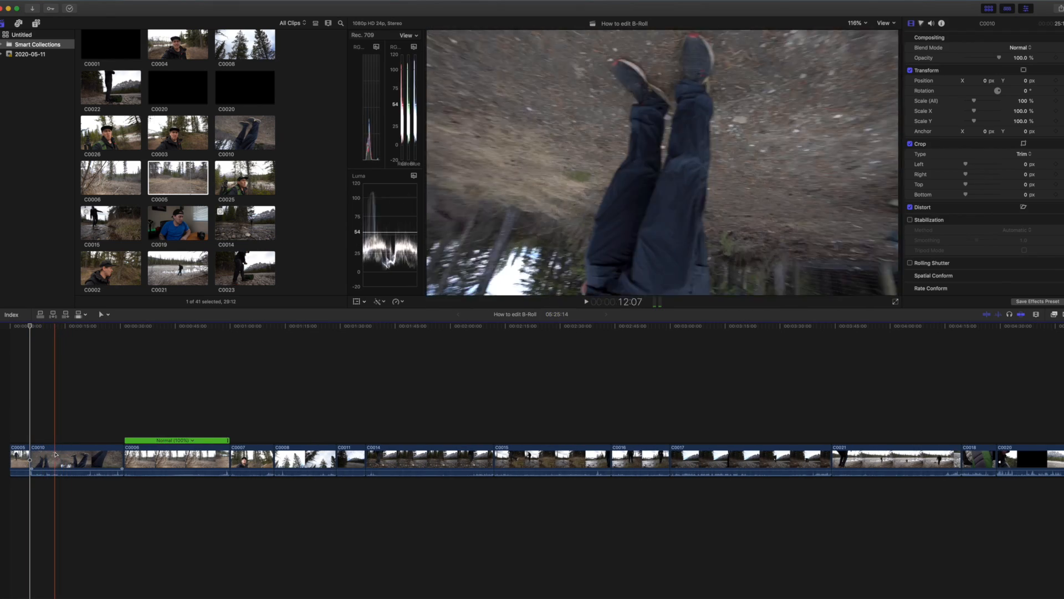
Trim C0010 by deleting about its first 8:20 and everything in the clip past about 12:18 on the timeline.
key(super+b)
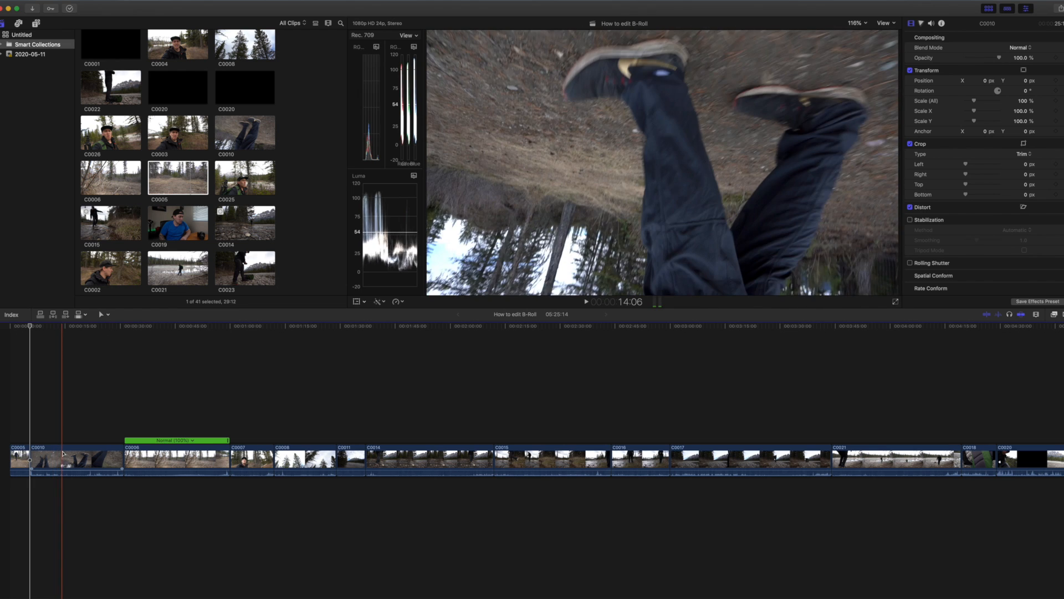
click(55, 456)
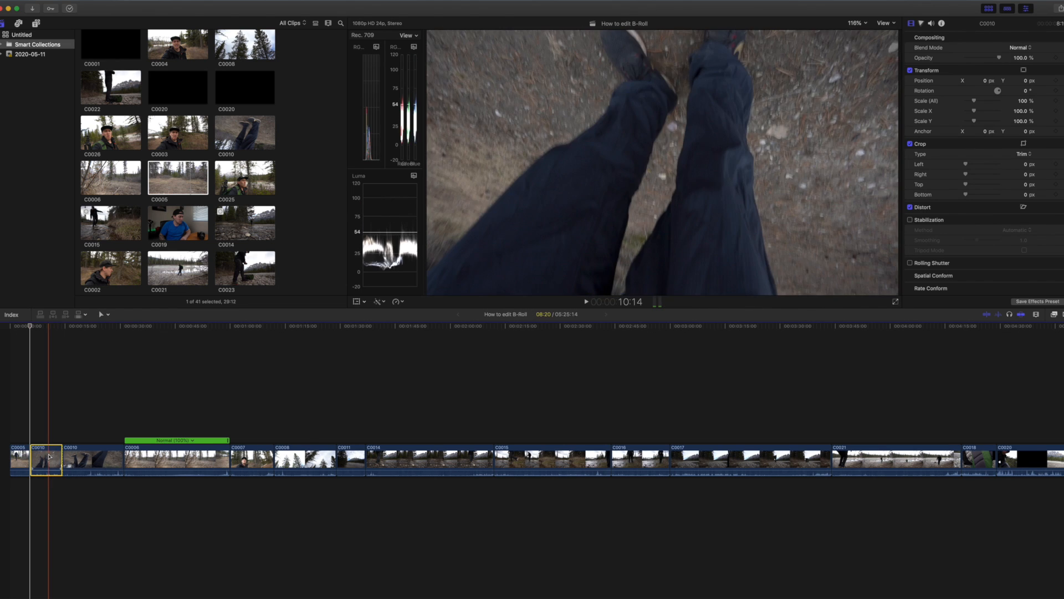
key(Delete)
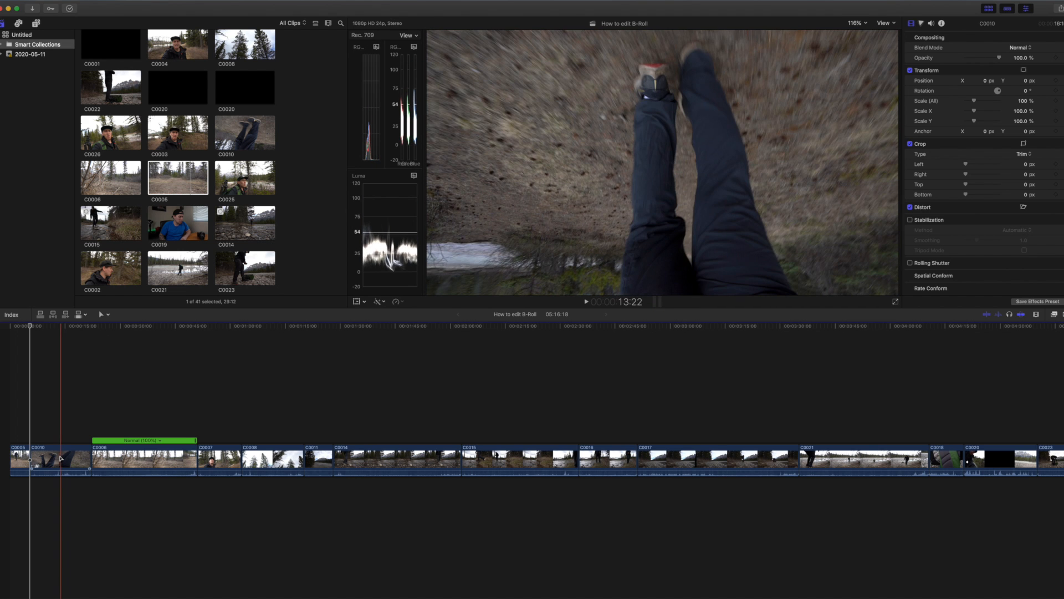
key(b)
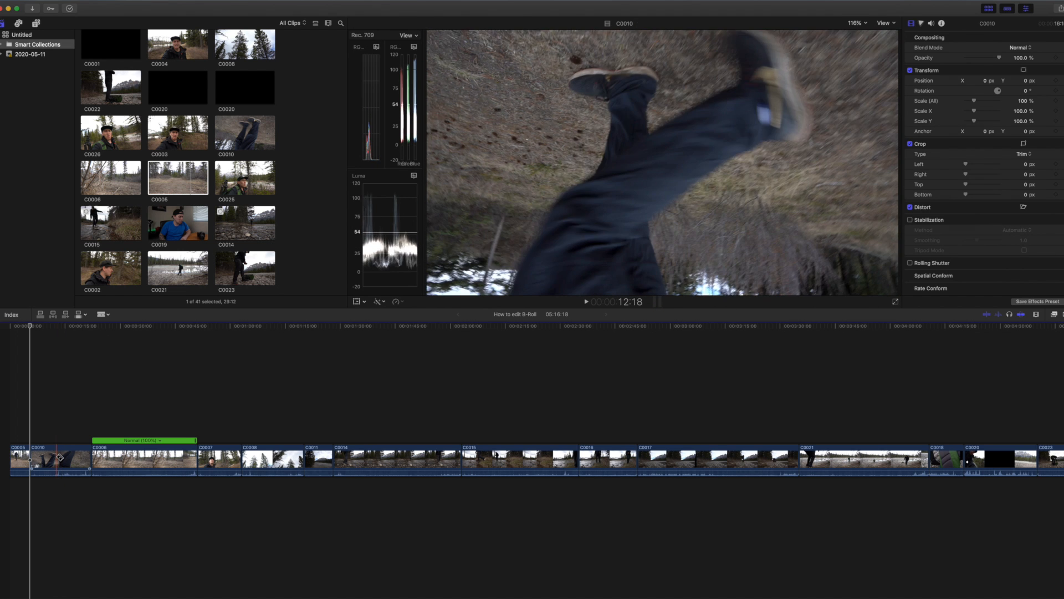
click(57, 457)
click(62, 459)
key(Delete)
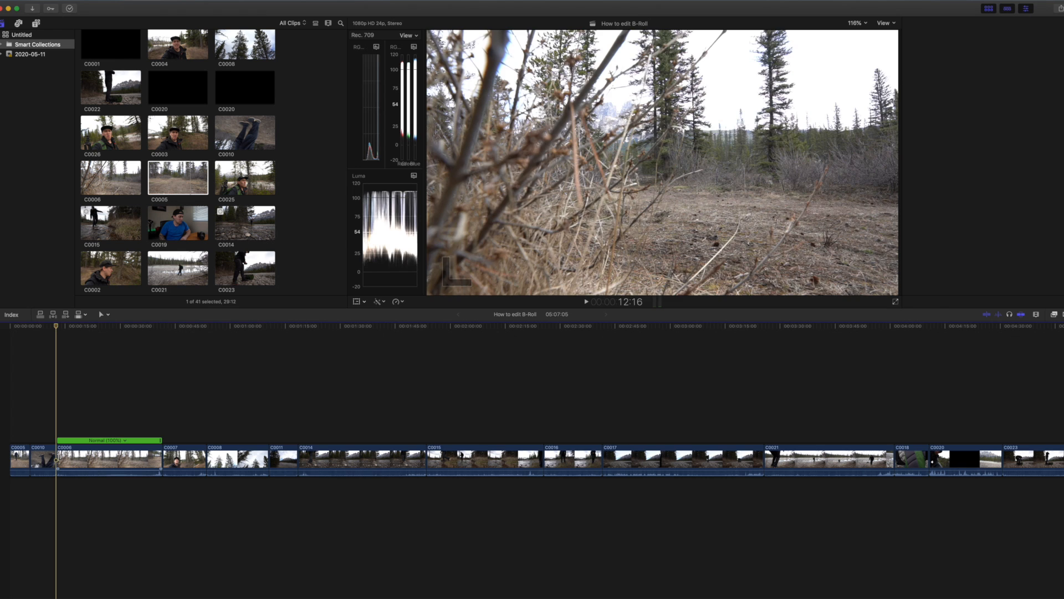
Set the trimmed C0010 clip's transform rotation to 180° to turn the upside-down footage upright.
click(46, 460)
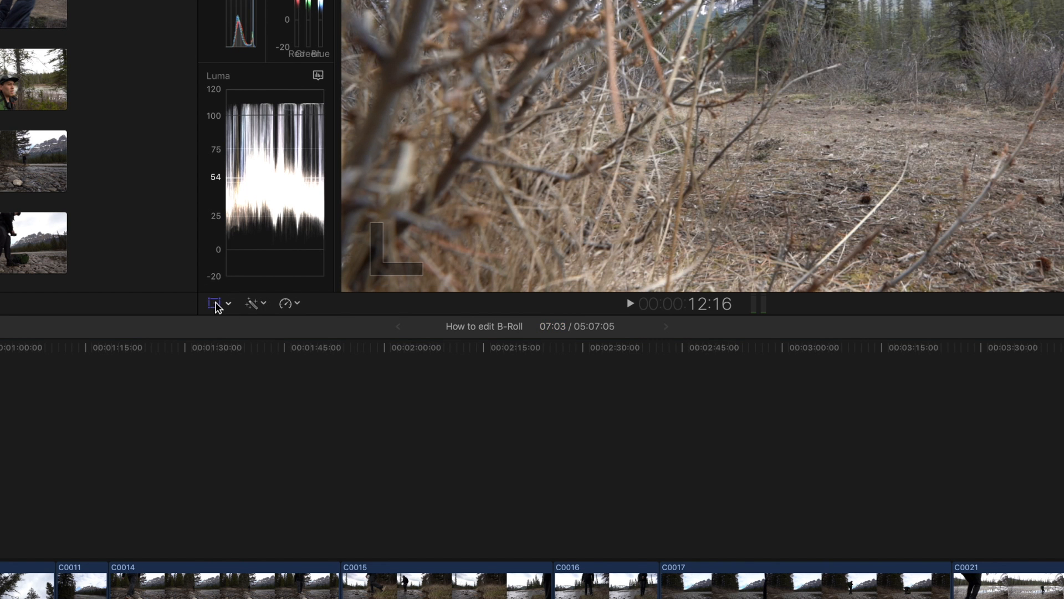
click(229, 304)
click(261, 322)
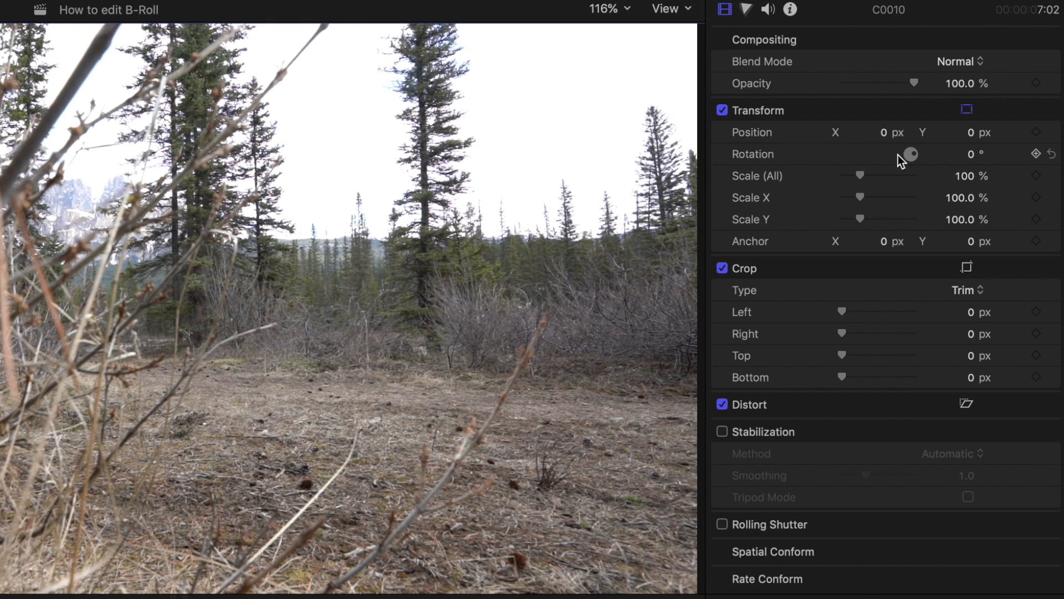
click(970, 156)
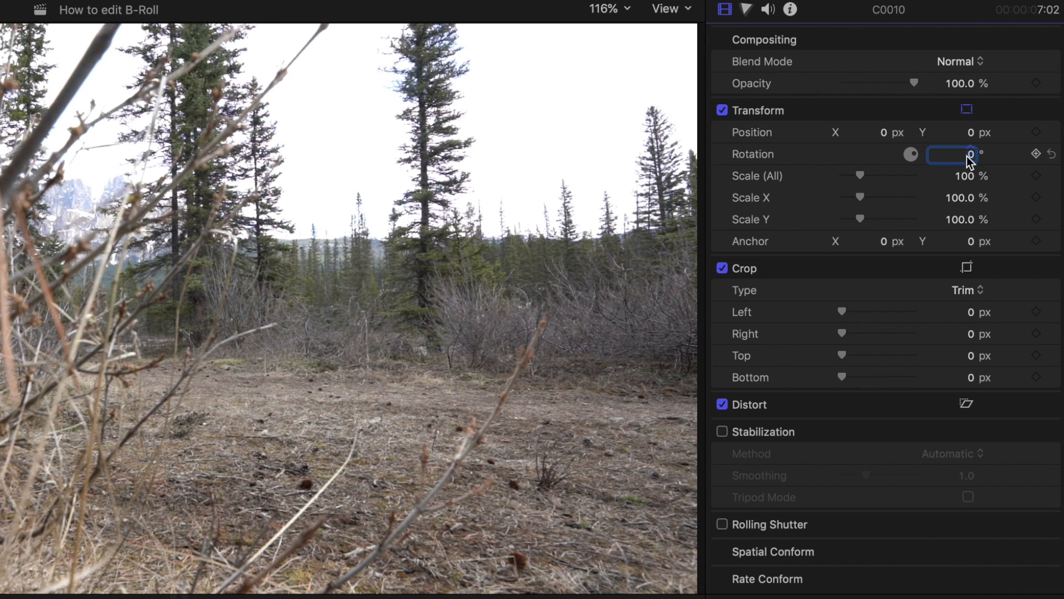
text(18)
text(0)
key(Return)
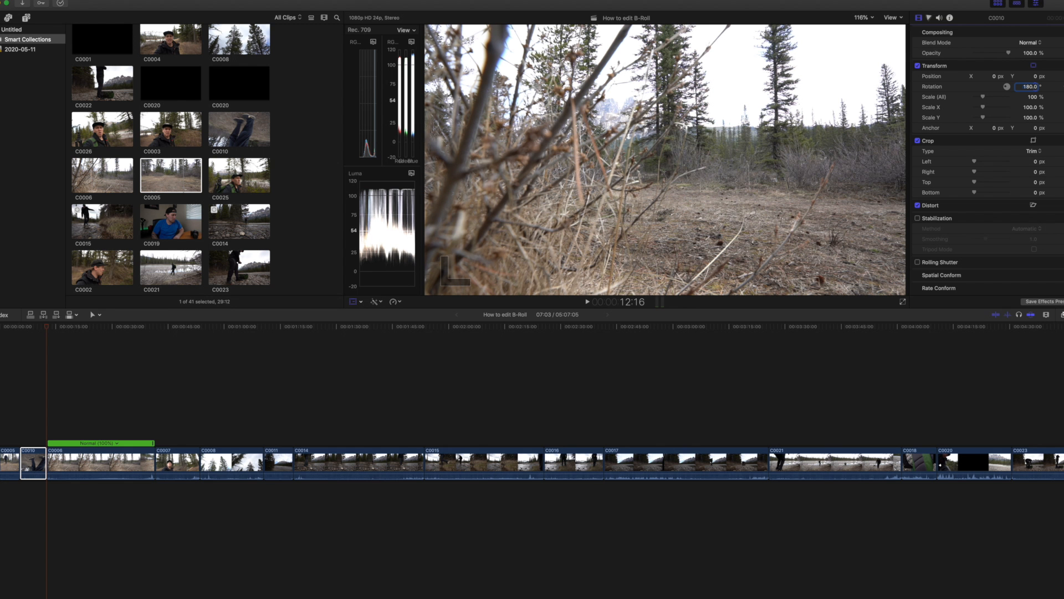
Play back the rotated C0010 clip and the beginning of C0006 to review the footage.
click(35, 430)
key(space)
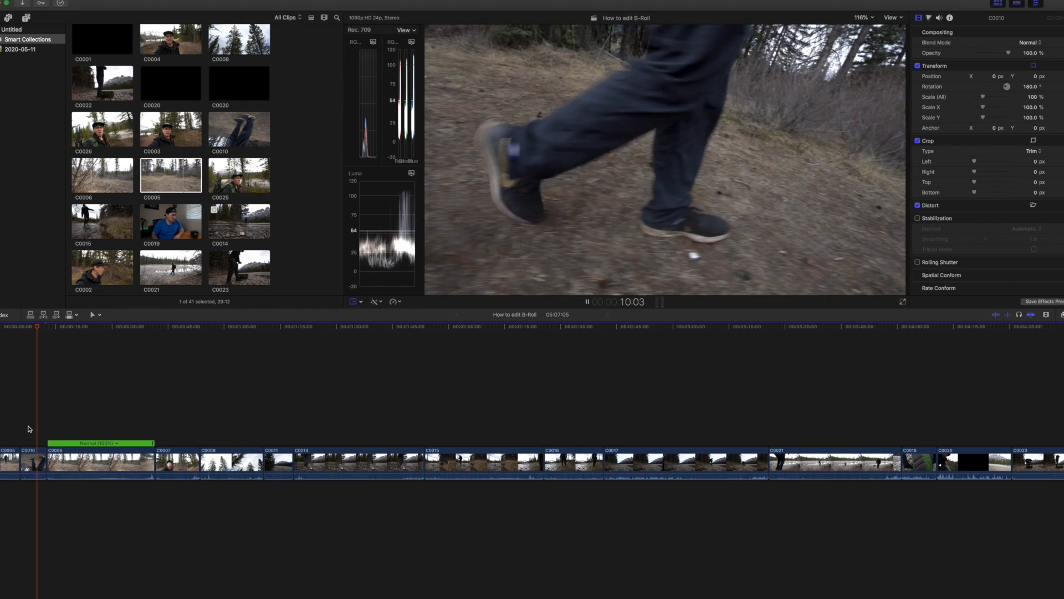
key(space)
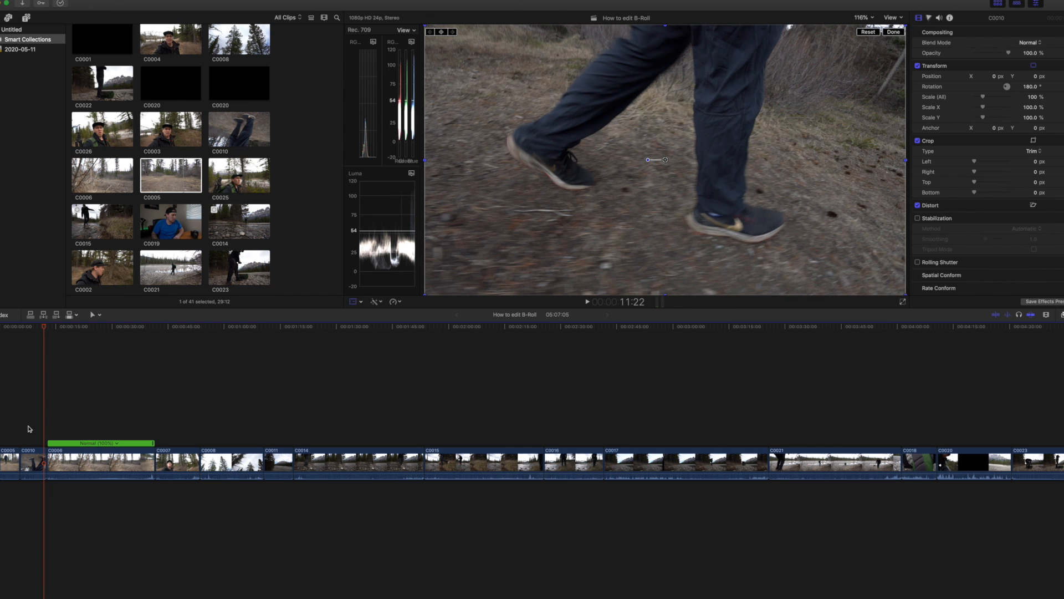
key(space)
key(space)
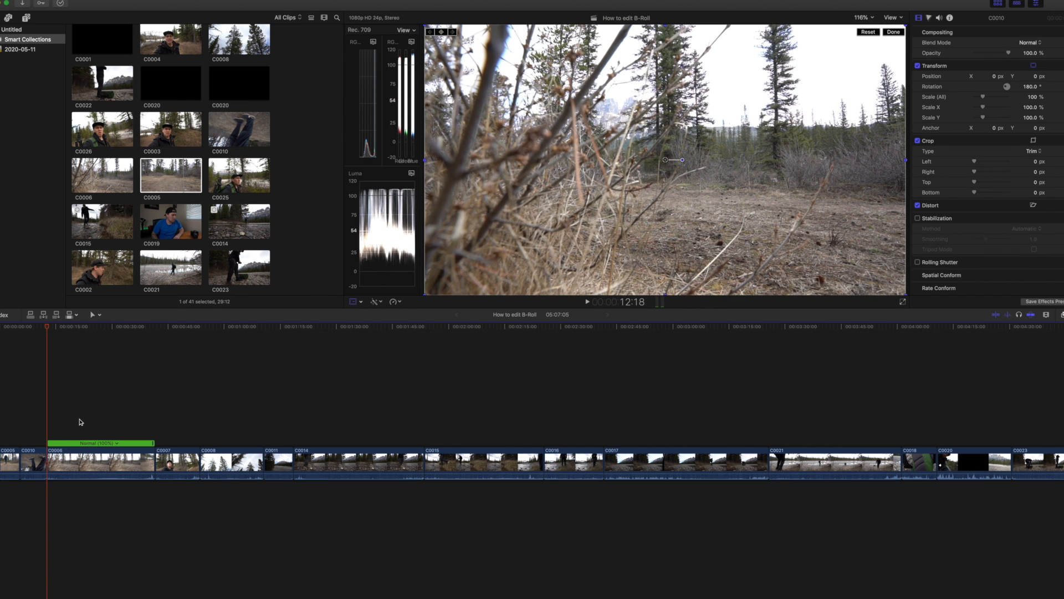
drag(51, 328, 54, 329)
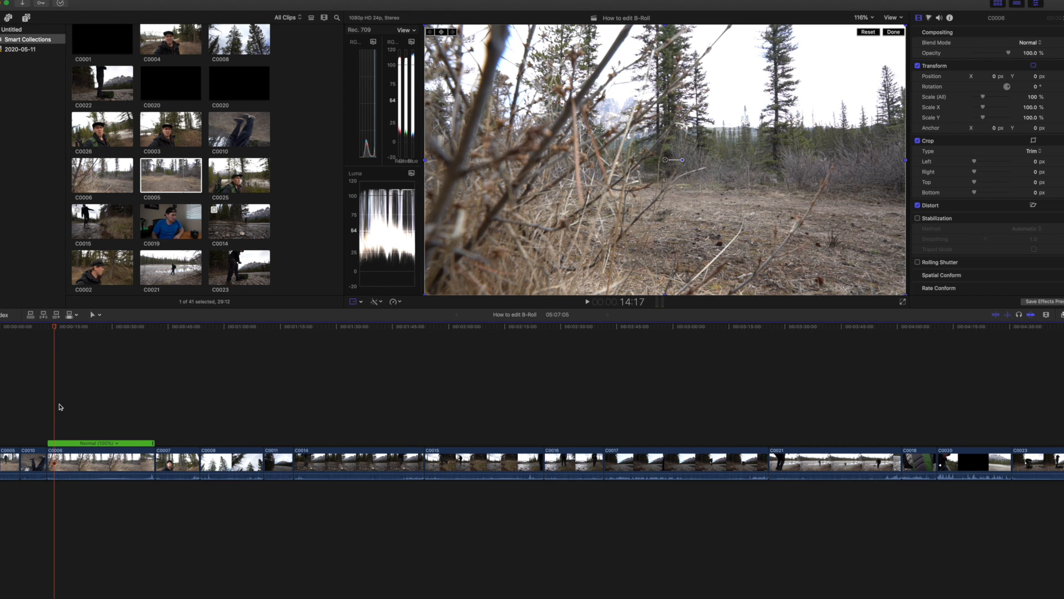
key(space)
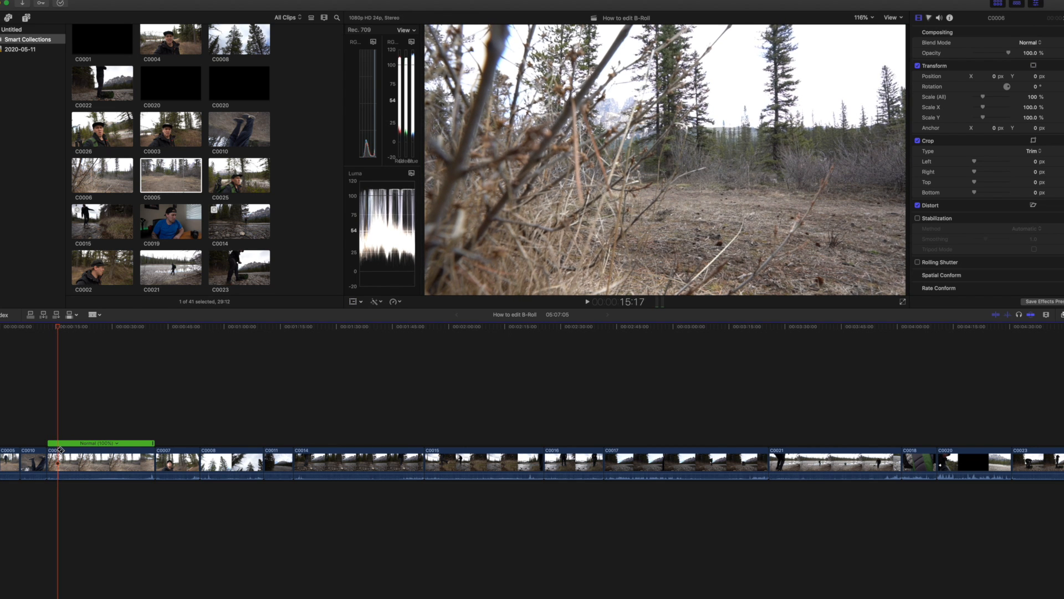
Trim C0006 by deleting about its first 12:07 and everything in the clip past about 19:16 on the timeline.
click(94, 450)
key(a)
click(82, 454)
key(Delete)
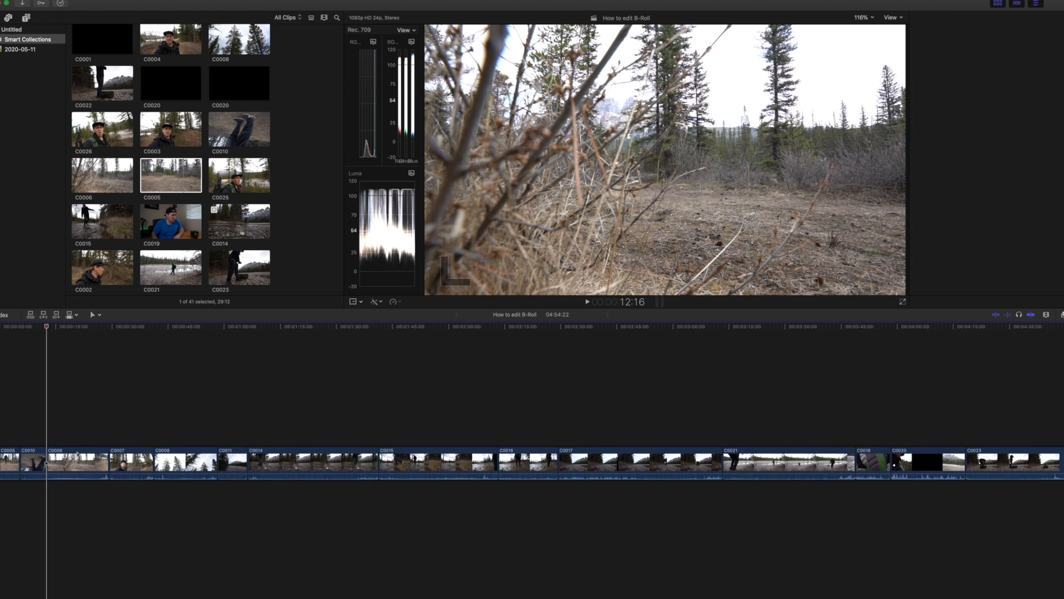
key(super+4)
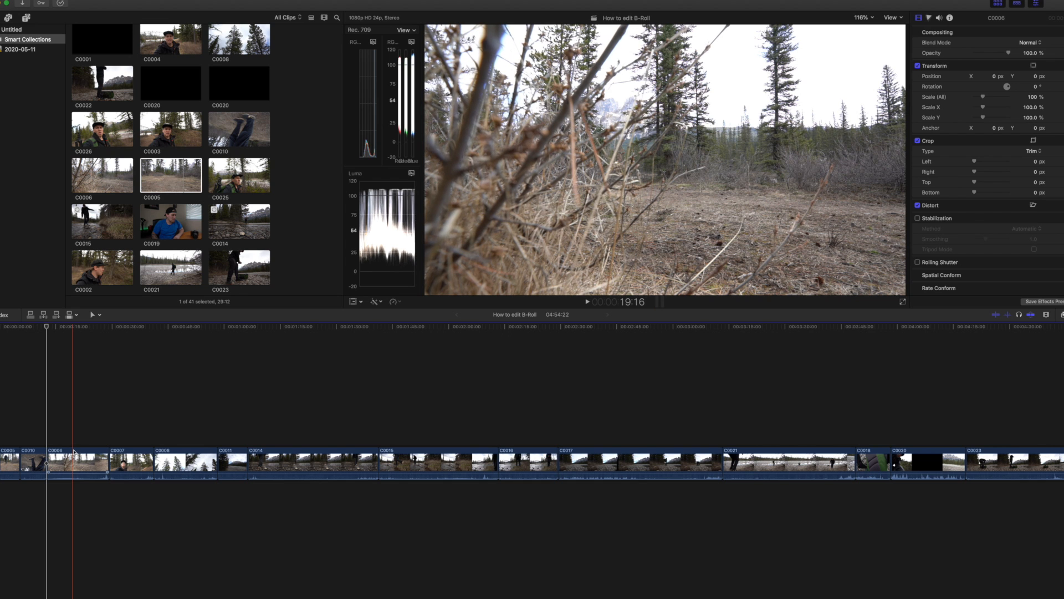
click(85, 460)
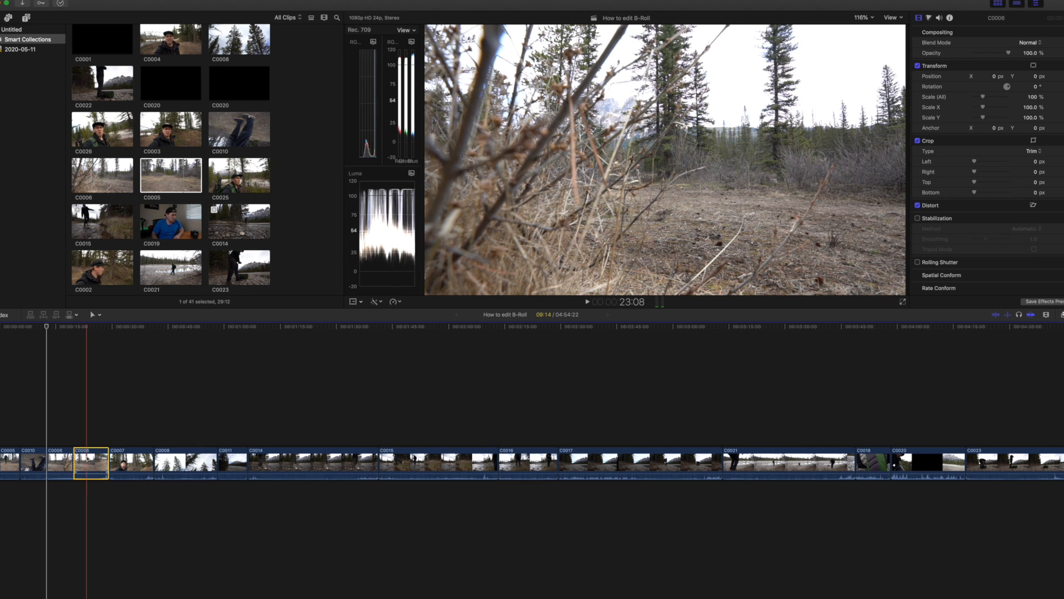
key(Delete)
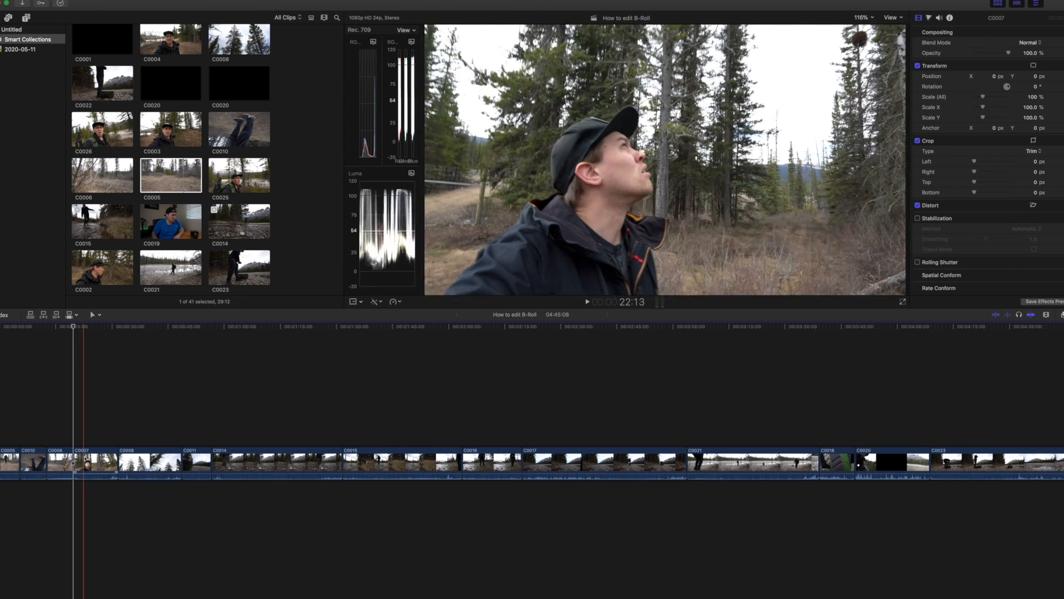
Trim C0007 by deleting its section before about 22:21 and everything in the clip past about 25:18 on the timeline.
click(86, 459)
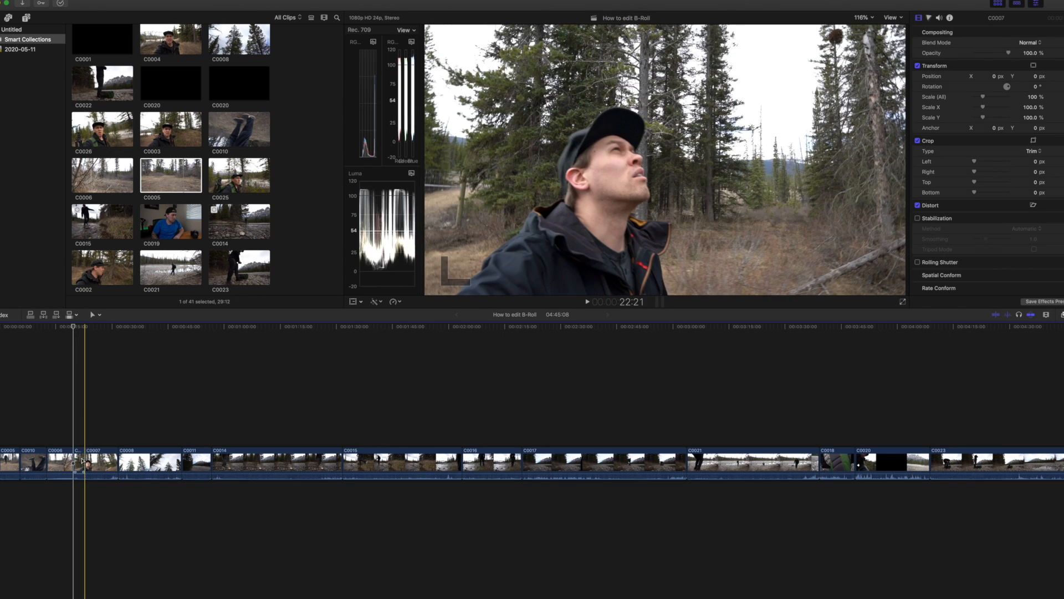
click(80, 460)
key(Delete)
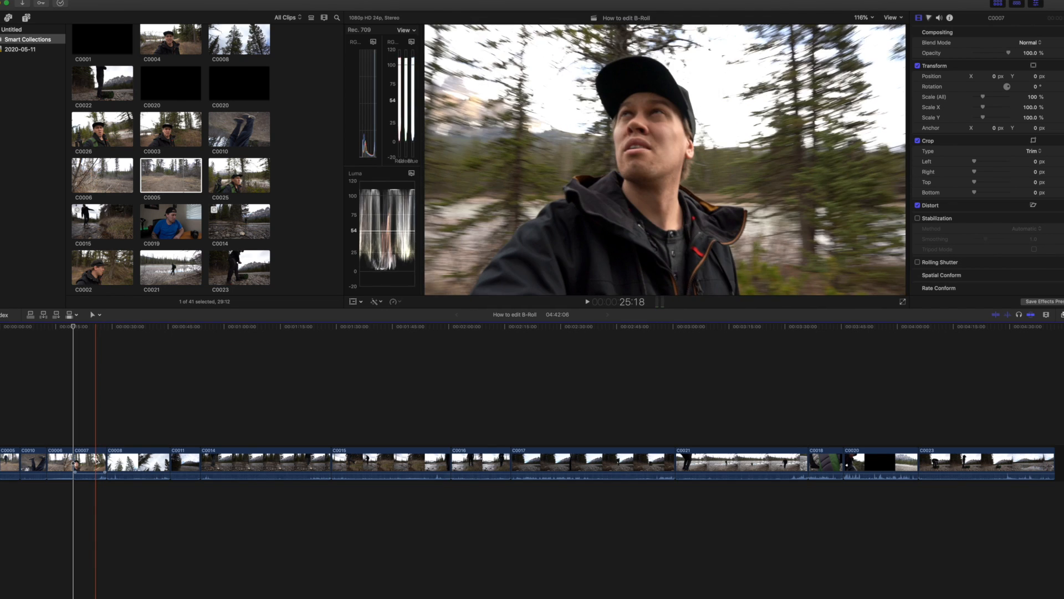
click(97, 459)
click(98, 460)
key(Delete)
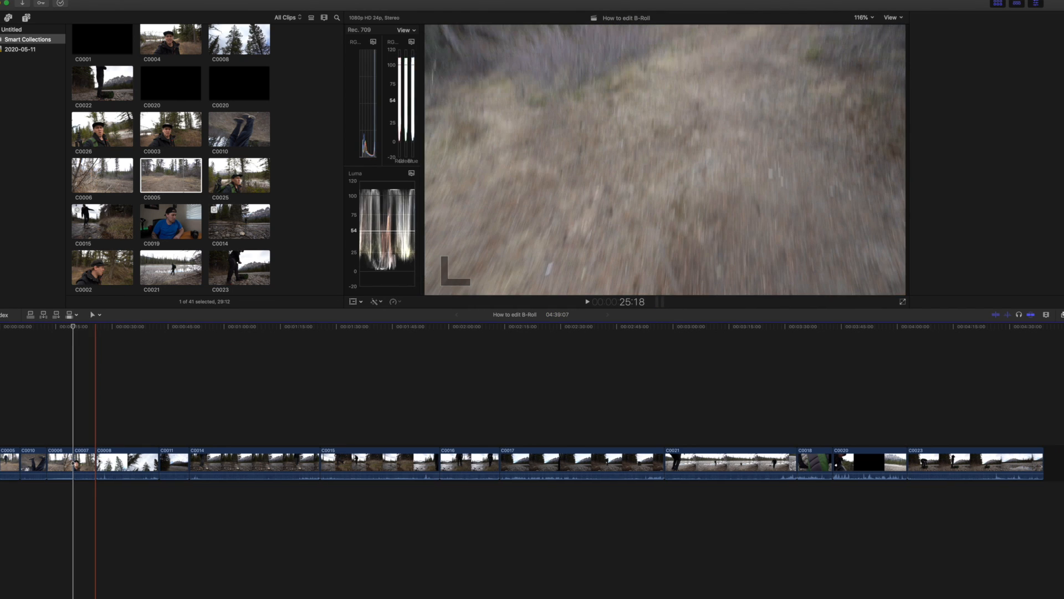
Look at the retiming options for the shortened C0008 clip.
click(94, 460)
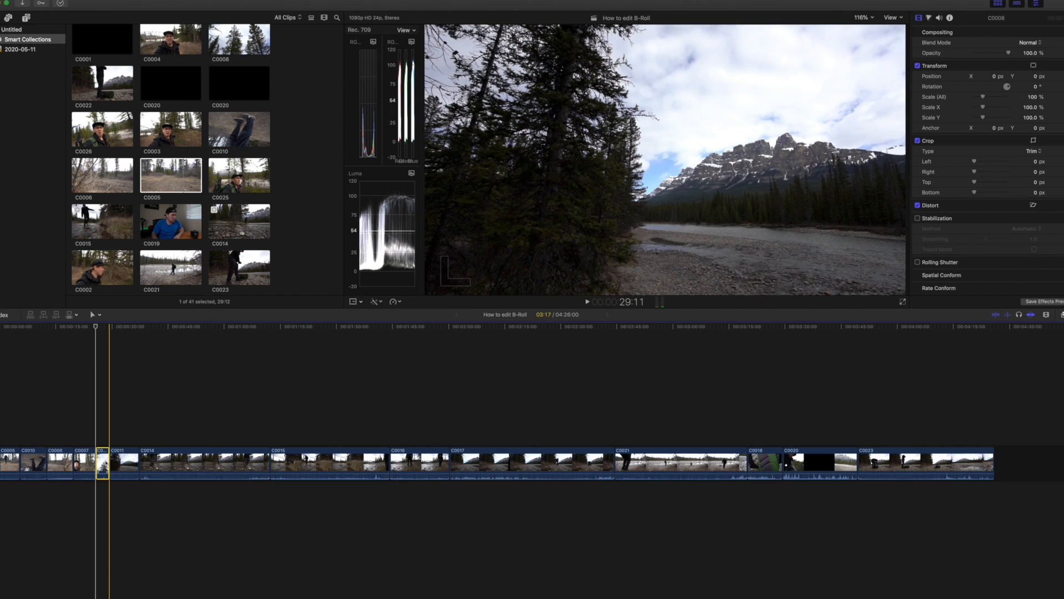
click(395, 302)
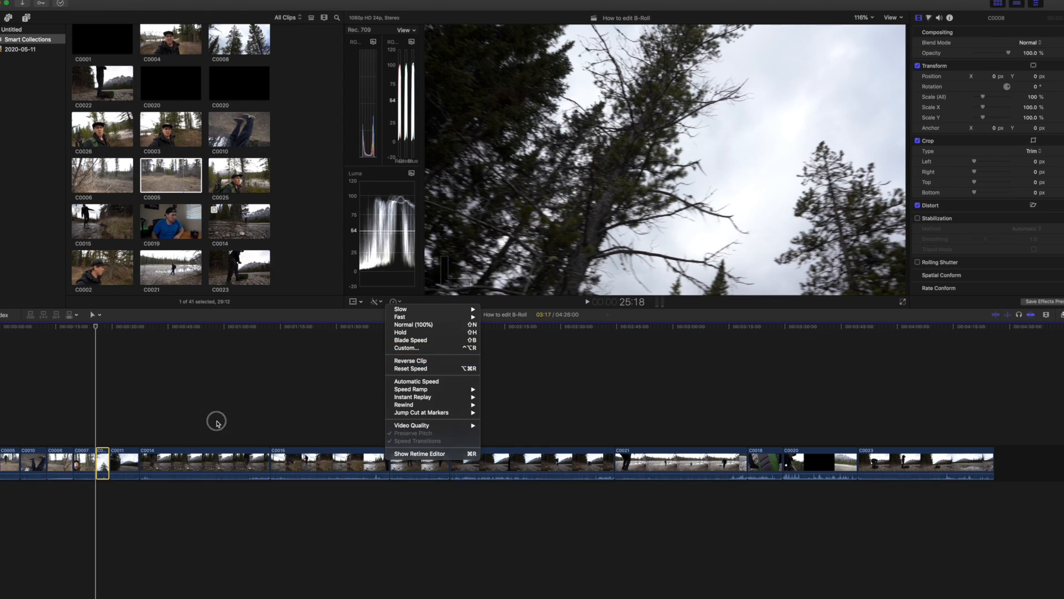
click(216, 422)
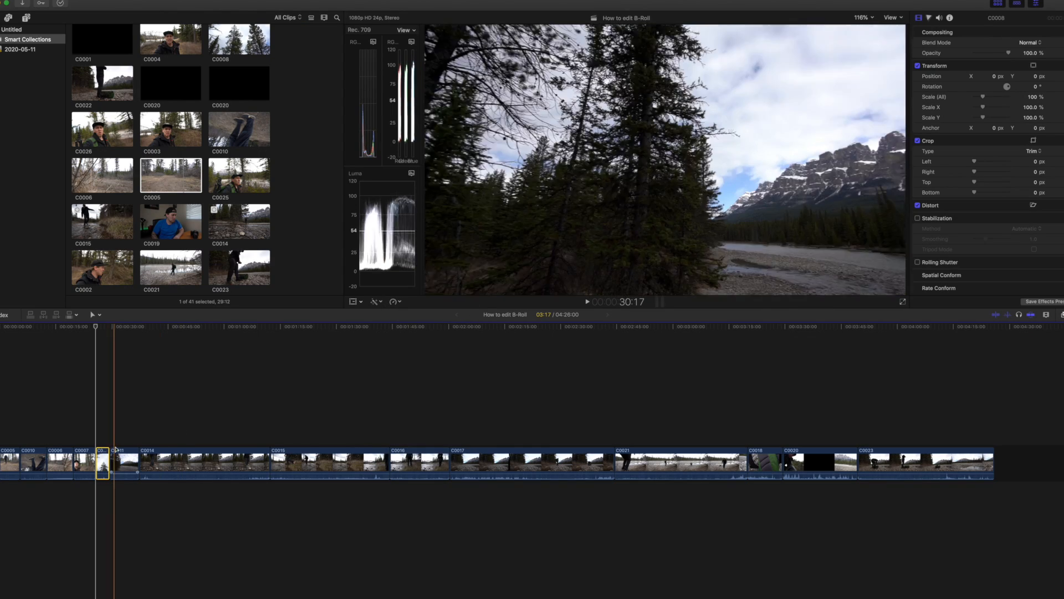
Split C0011 shortly after its start and delete the opening section.
key(super+b)
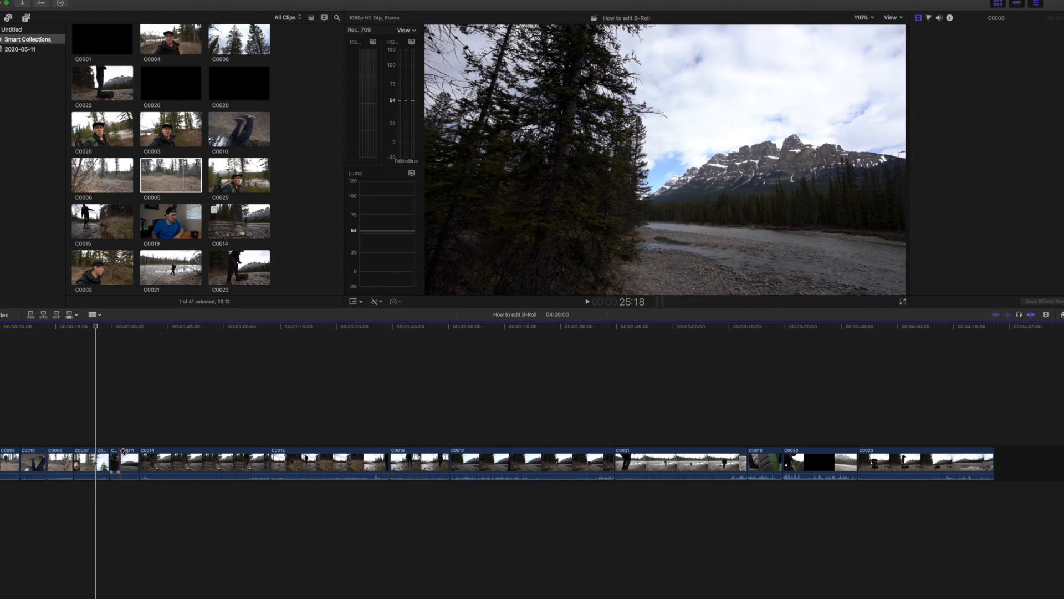
click(116, 455)
key(Delete)
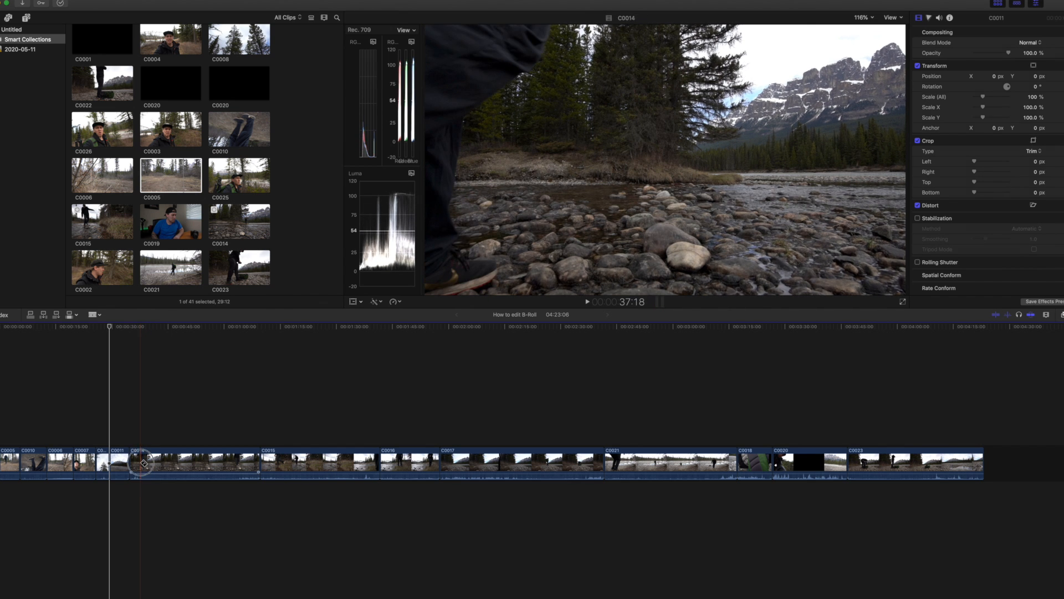
Trim C0014 by deleting its section before about 37:18 and, once the gap closes, everything in the clip past about 42:16.
click(141, 462)
key(a)
click(138, 463)
key(Delete)
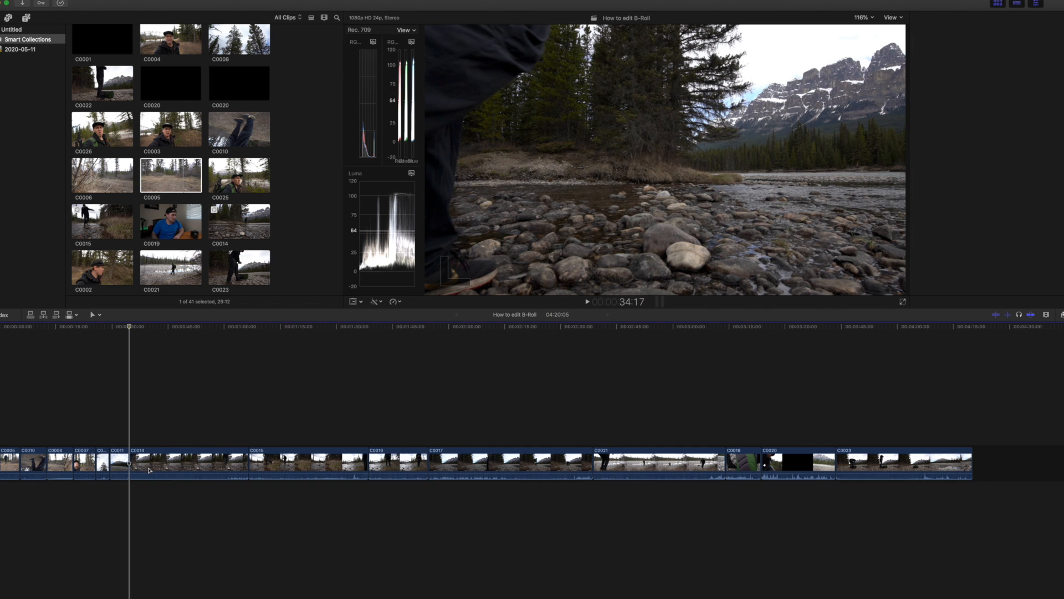
key(super+4)
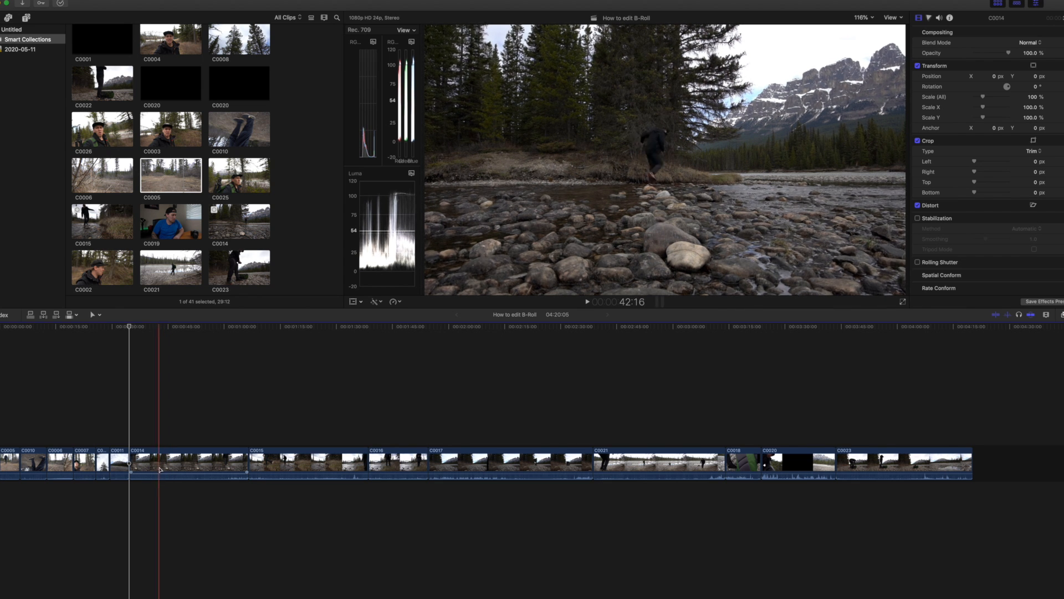
click(162, 468)
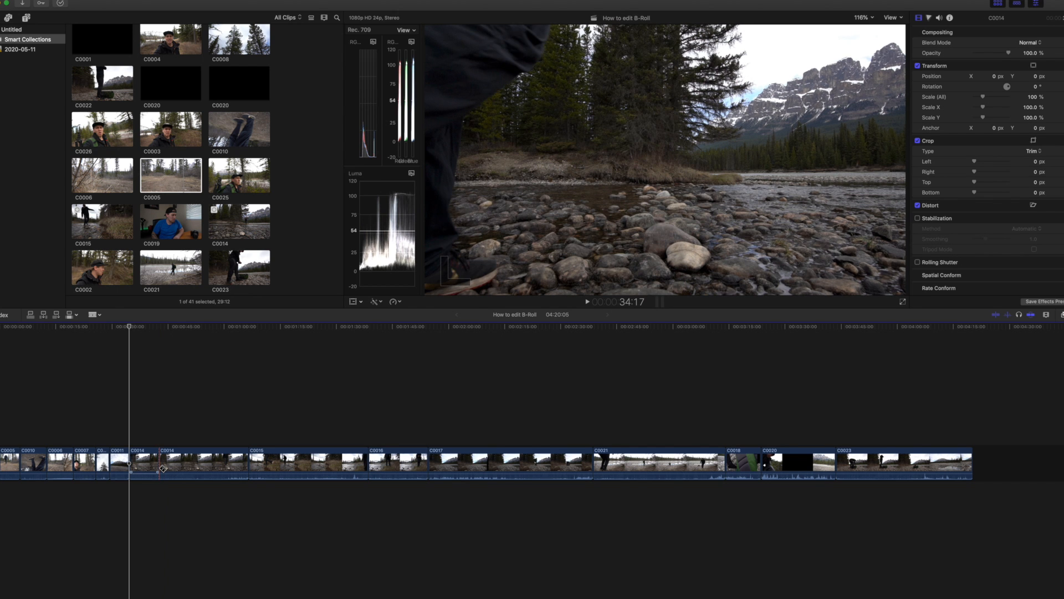
key(a)
click(167, 466)
key(BackSpace)
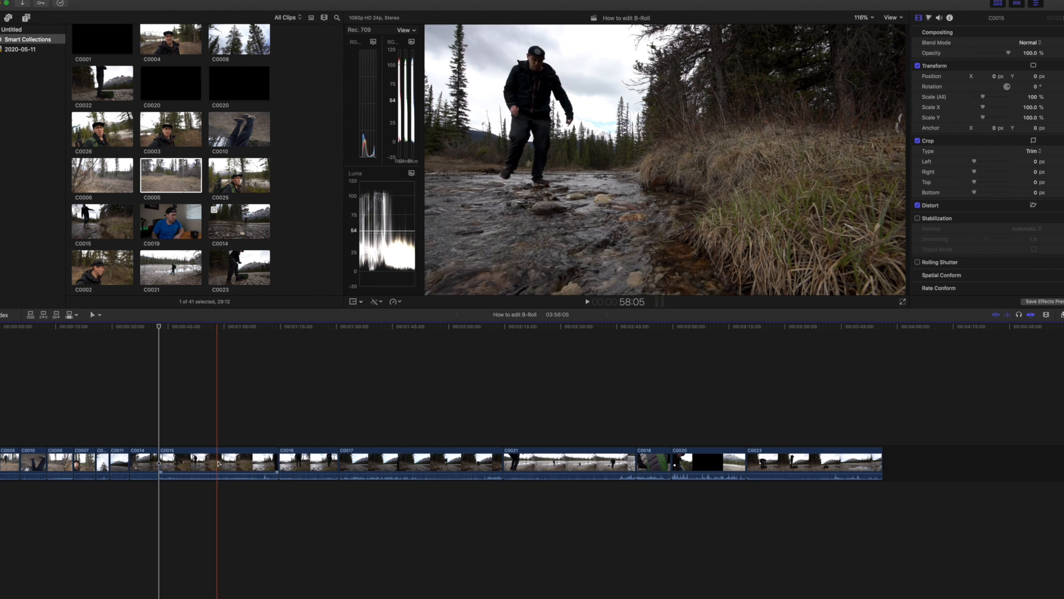
Split C0015 at about 58:05, delete its opening section and play back the transition from C0014.
click(219, 461)
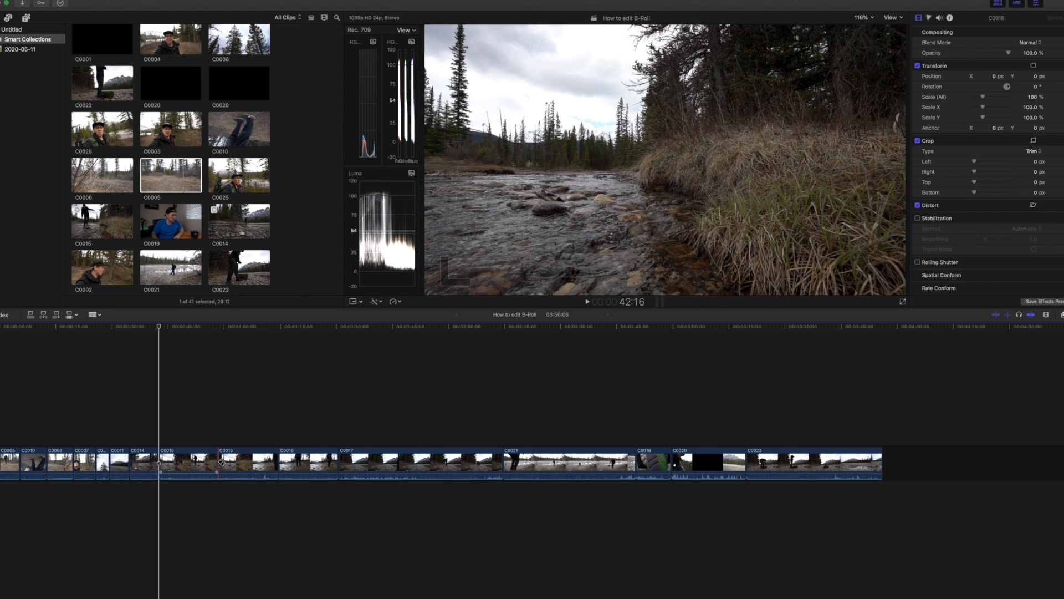
click(197, 462)
key(Delete)
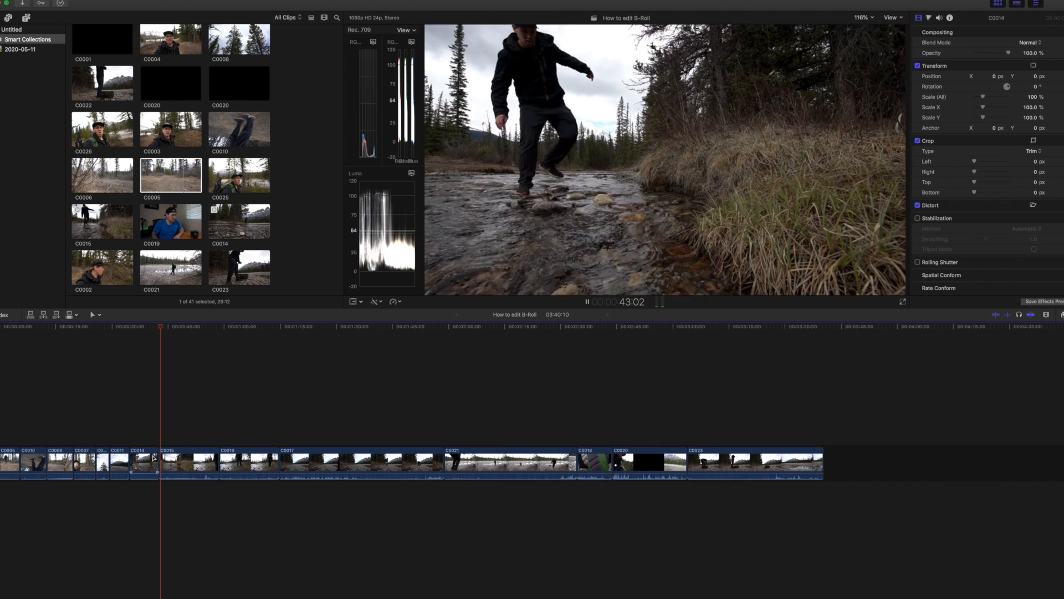
key(space)
key(l)
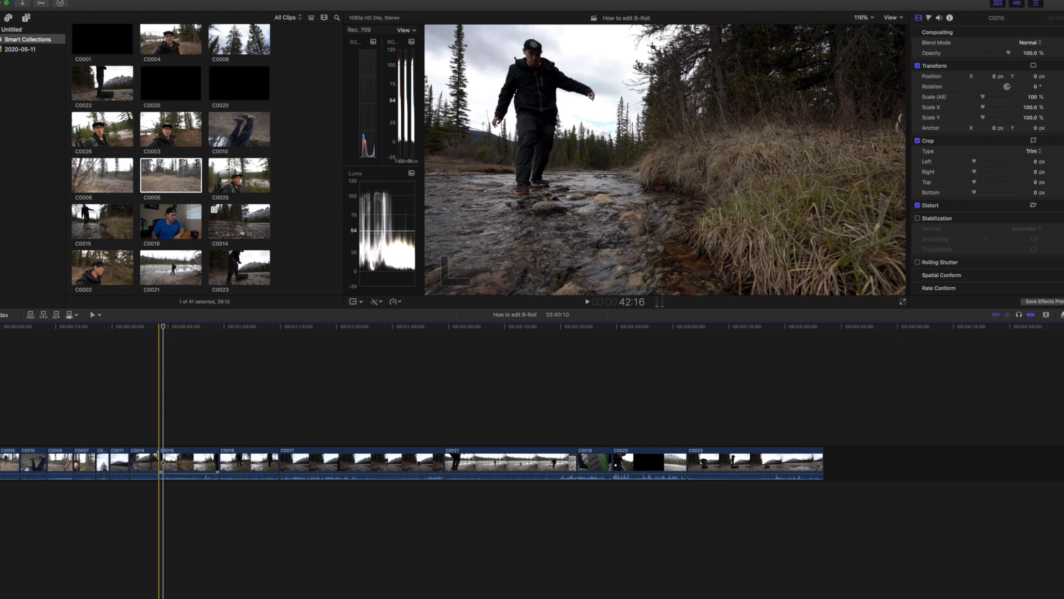
Lengthen the end of C0014 slightly and place C0015 directly after it, leaving a gap before C0016, and play the transition.
drag(160, 455, 797, 488)
drag(203, 460, 235, 460)
drag(161, 460, 161, 458)
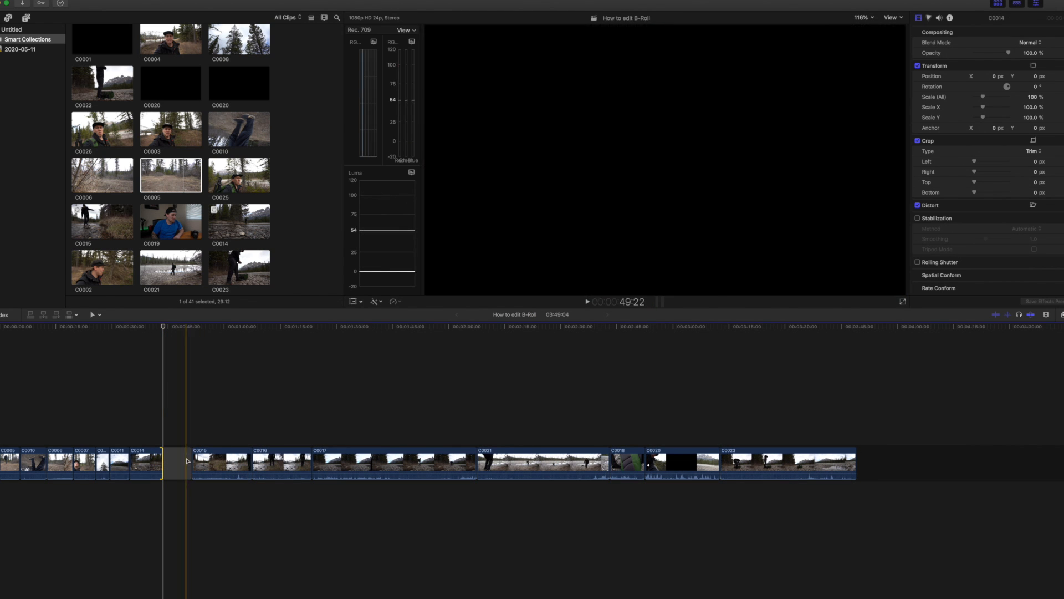
click(198, 460)
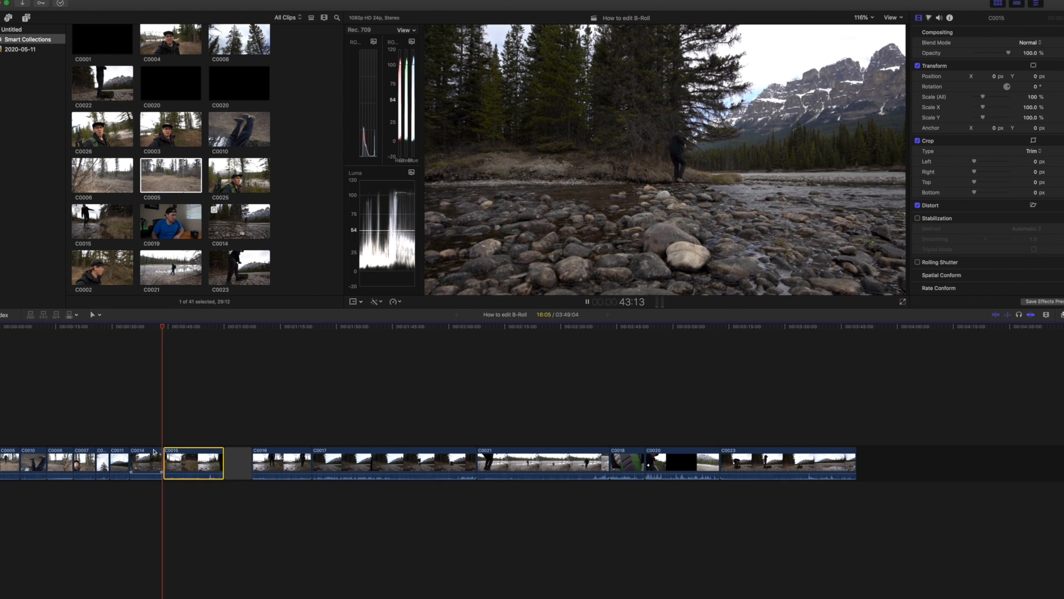
key(space)
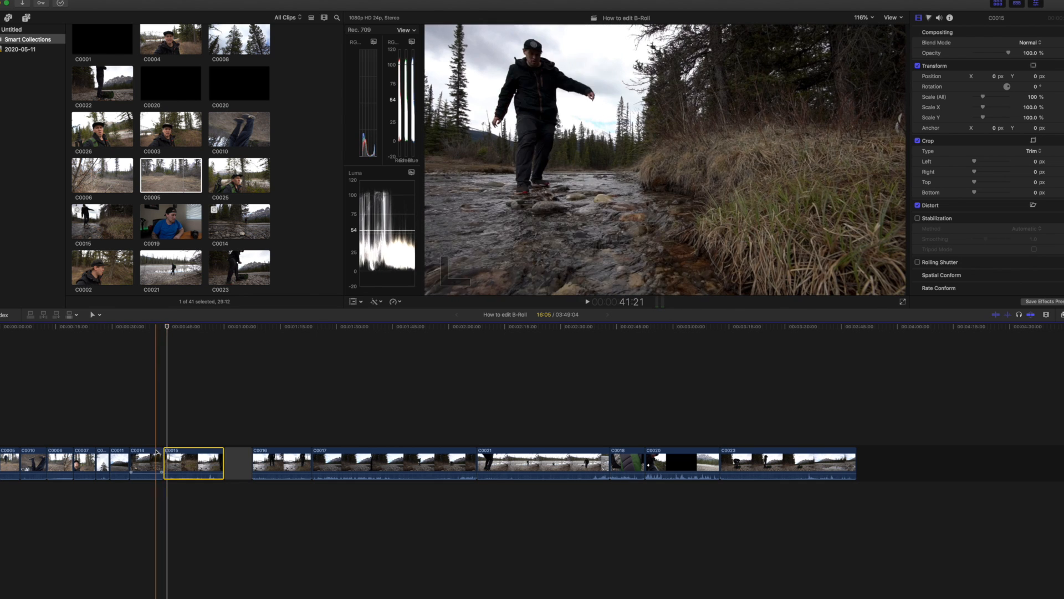
Split C0015 at about 45:00, delete the short section before it and play from C0014 across the cut.
key(super+equal)
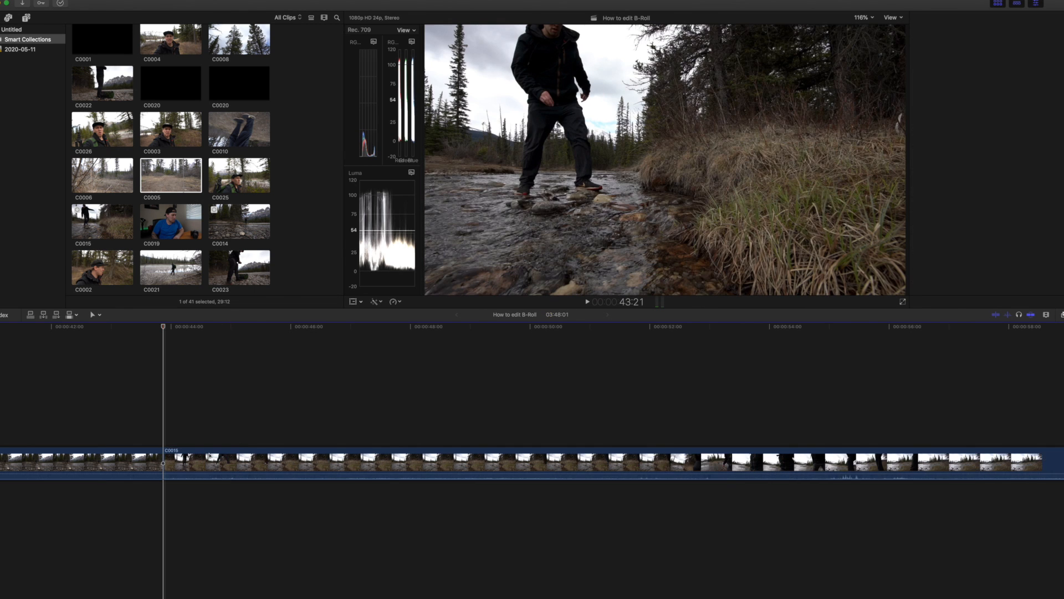
click(113, 458)
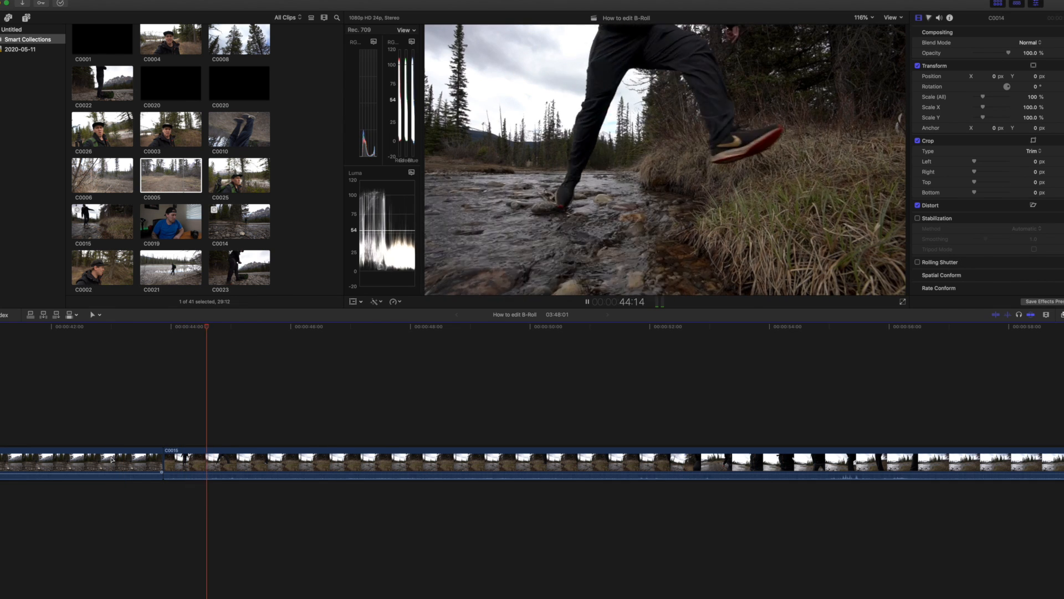
key(space)
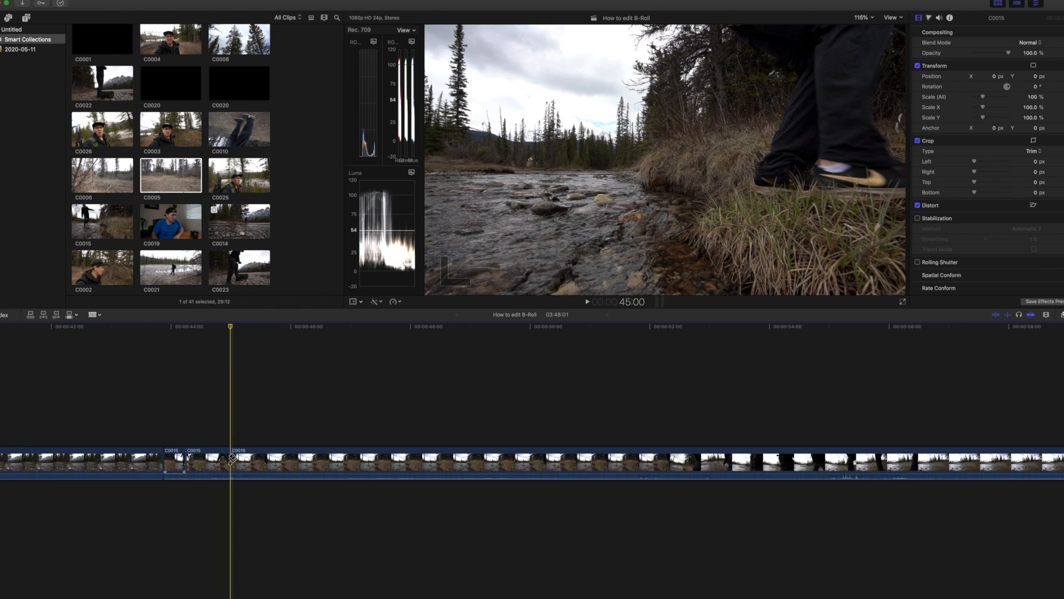
Isolate the C0015 section between about 44:06 and 45:00, slow it to 25% speed and play it back.
key(p)
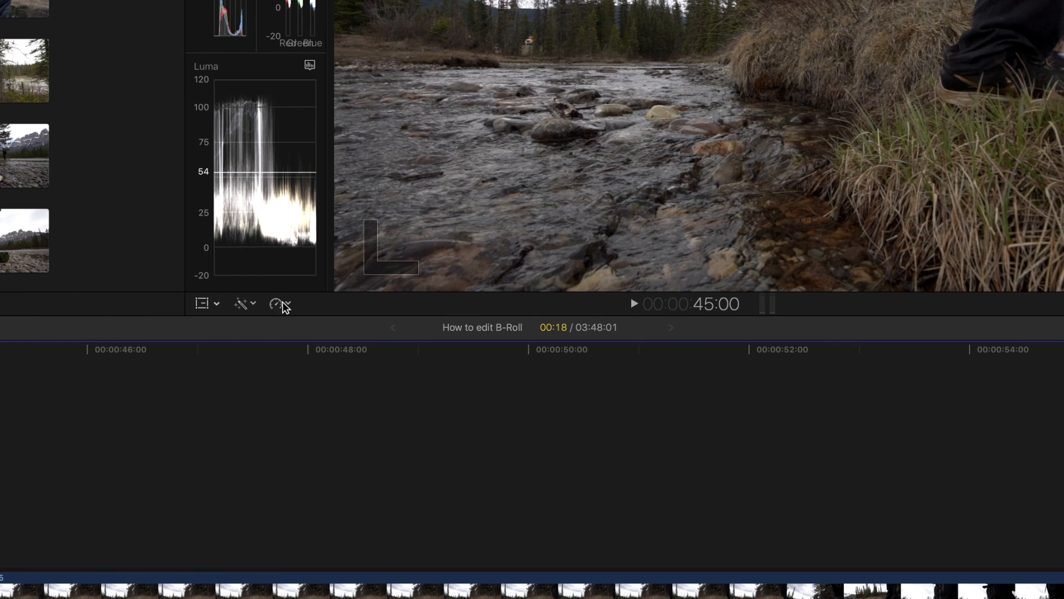
click(399, 301)
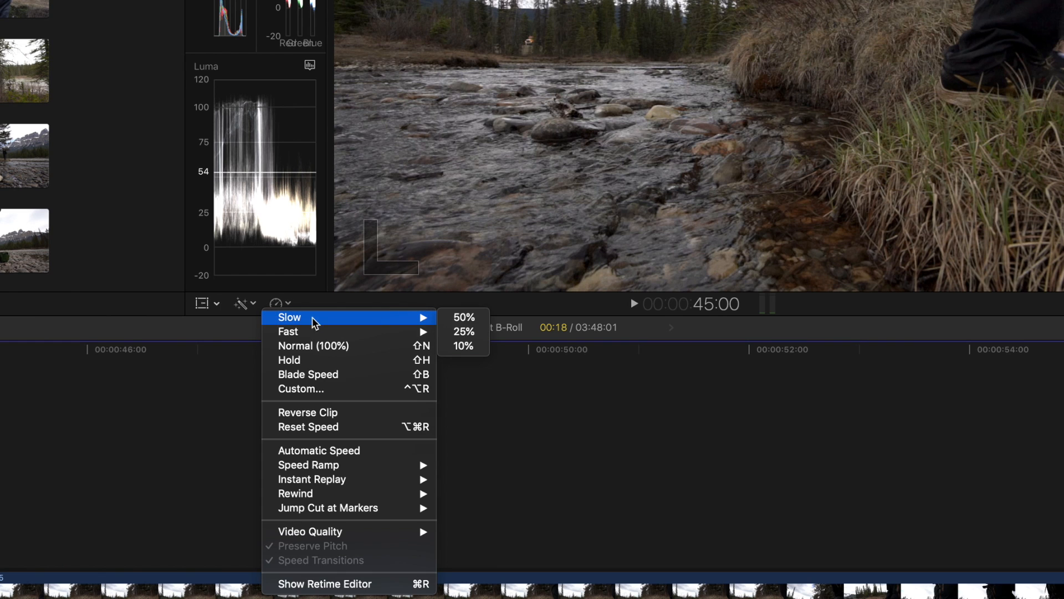
click(478, 334)
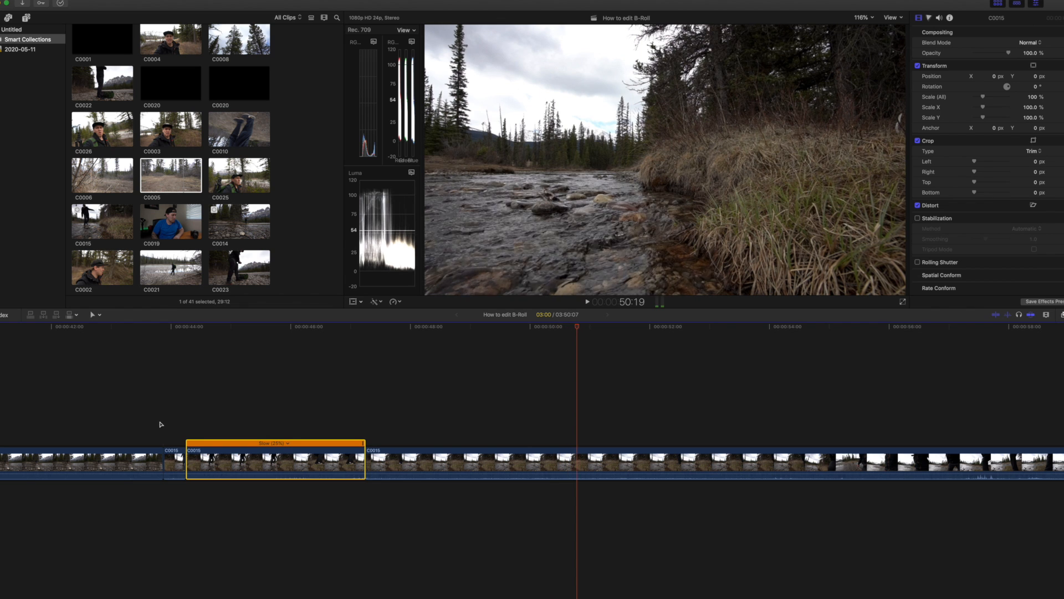
key(space)
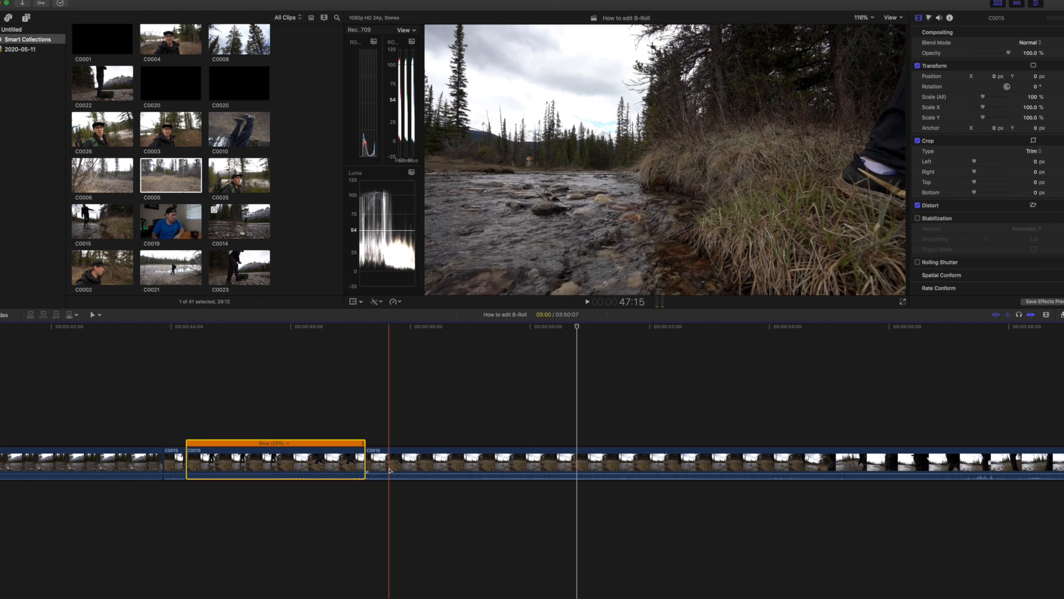
Split C0015 just past 48:00 and delete its remaining section along with the gap before C0016.
key(b)
click(418, 469)
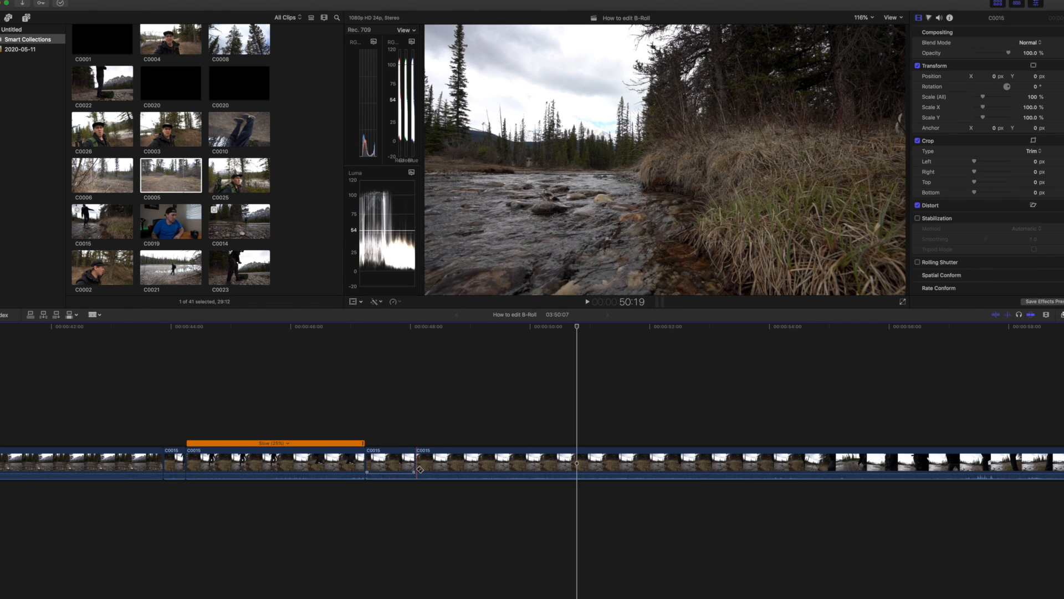
click(456, 466)
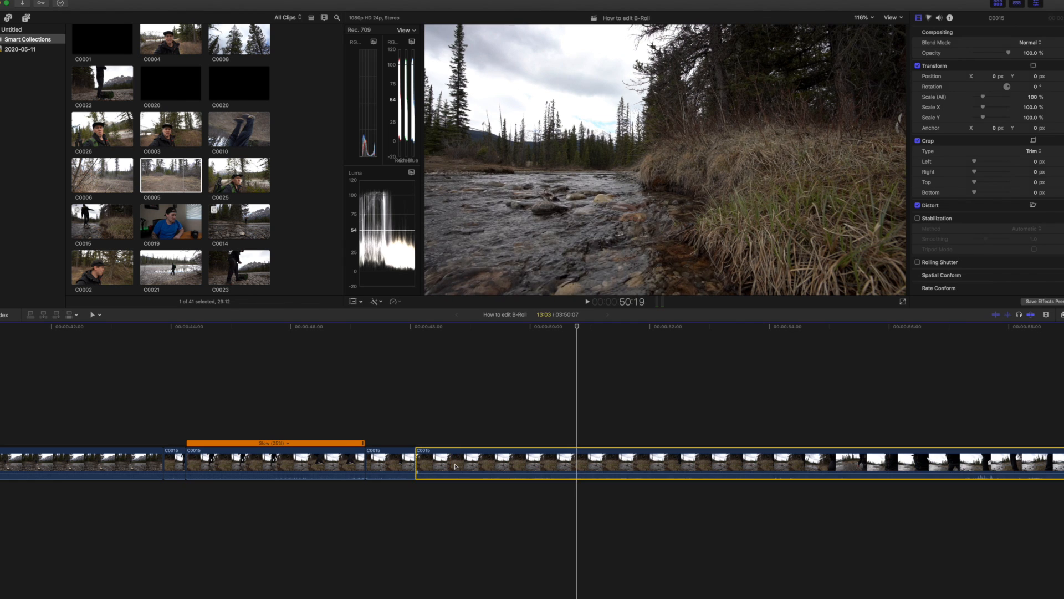
key(shift+Delete)
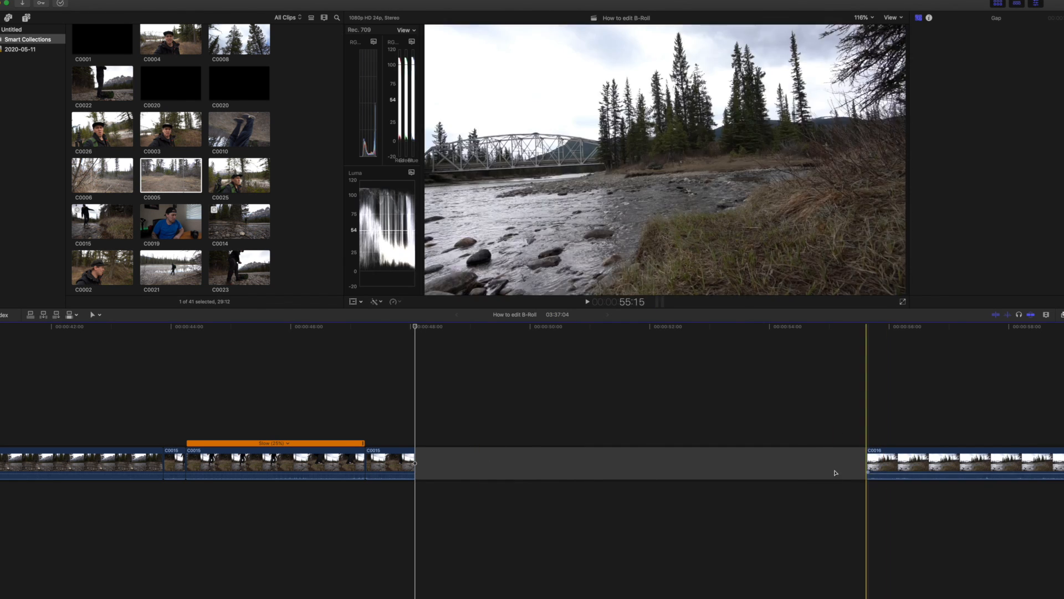
click(804, 475)
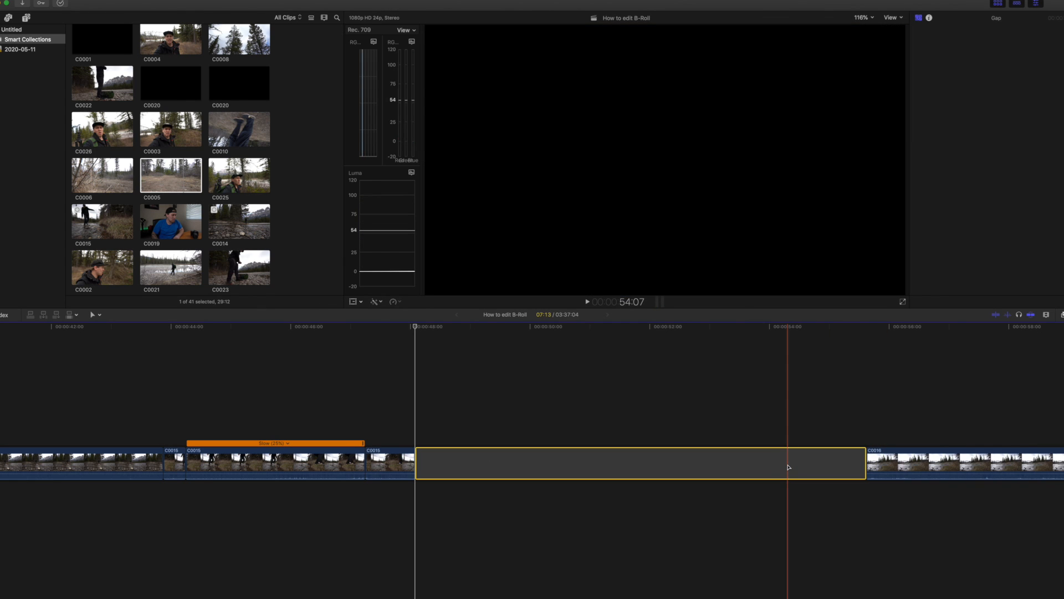
key(Delete)
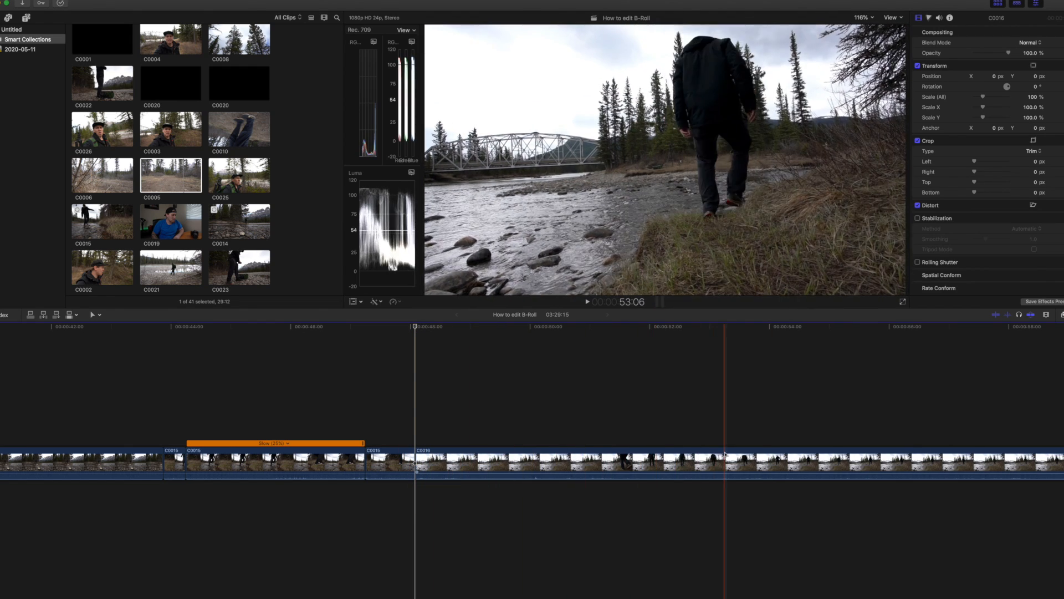
Split C0016 at about 59:23 and delete everything in the clip before that point.
scroll(720, 460, right, 5)
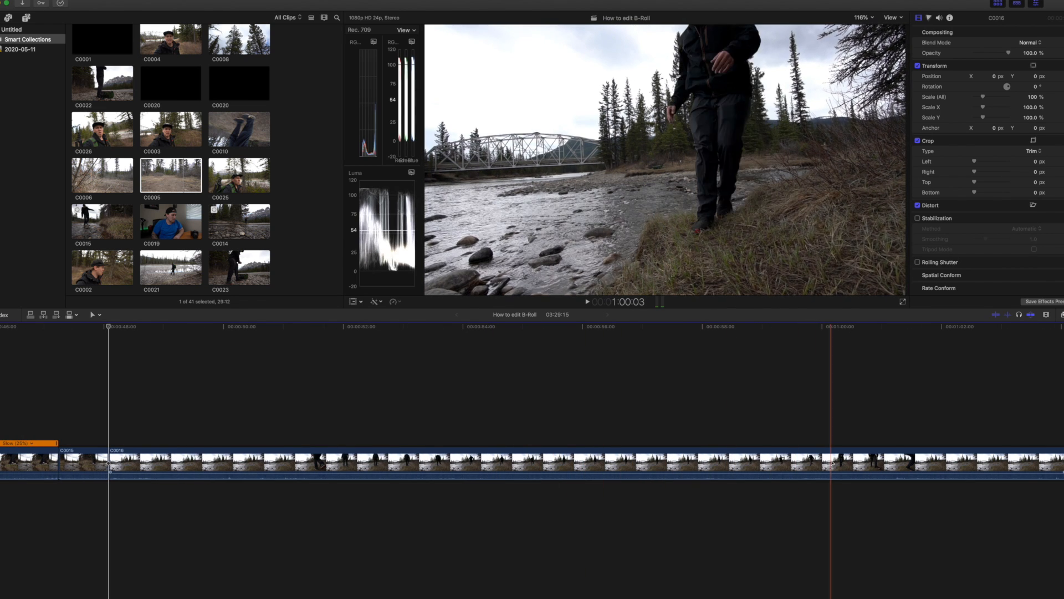
scroll(820, 465, right, 2)
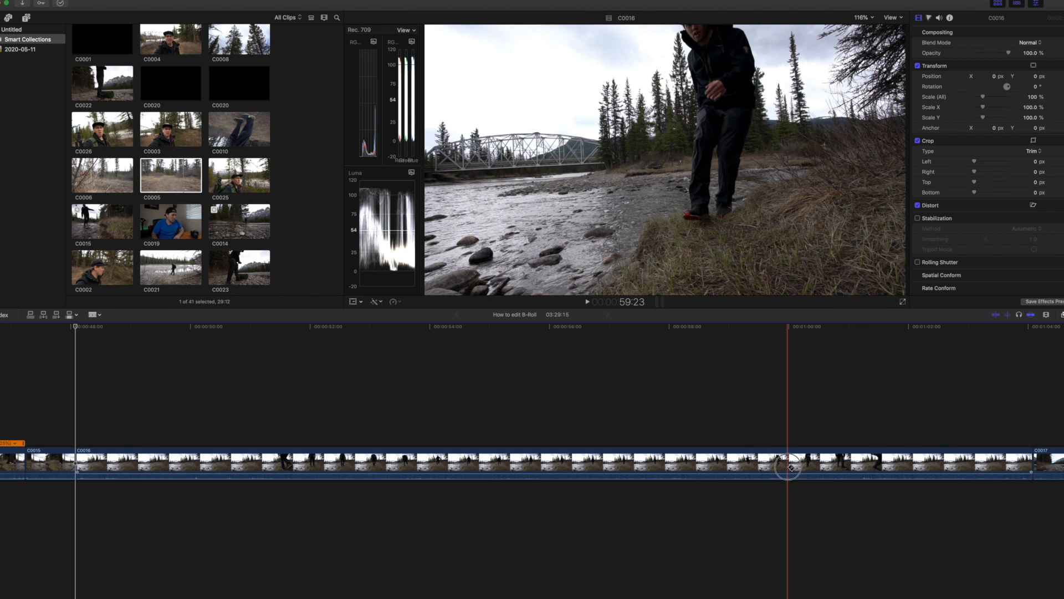
click(788, 467)
key(a)
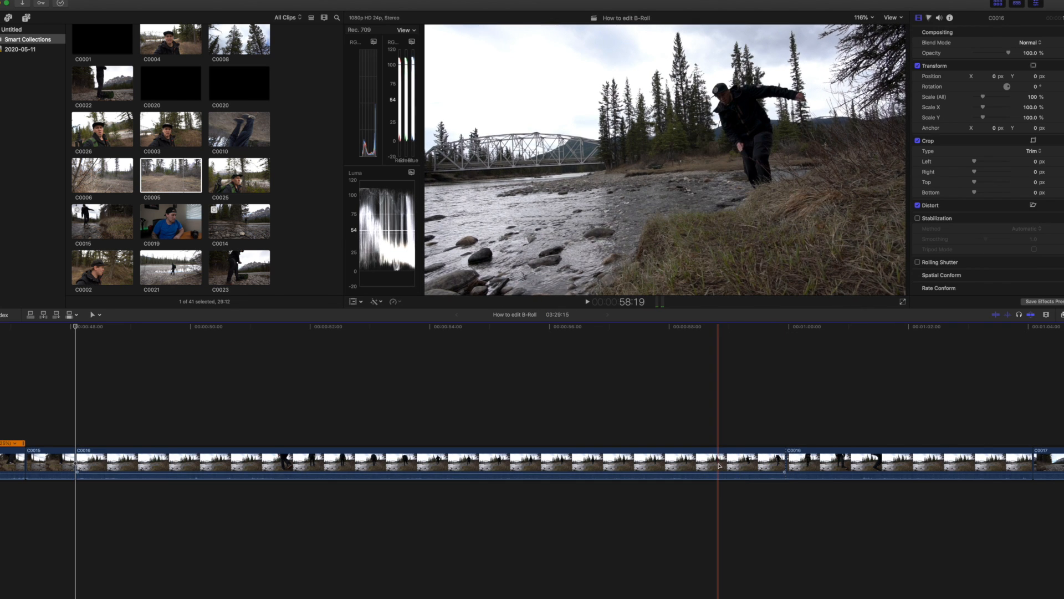
click(719, 466)
key(Delete)
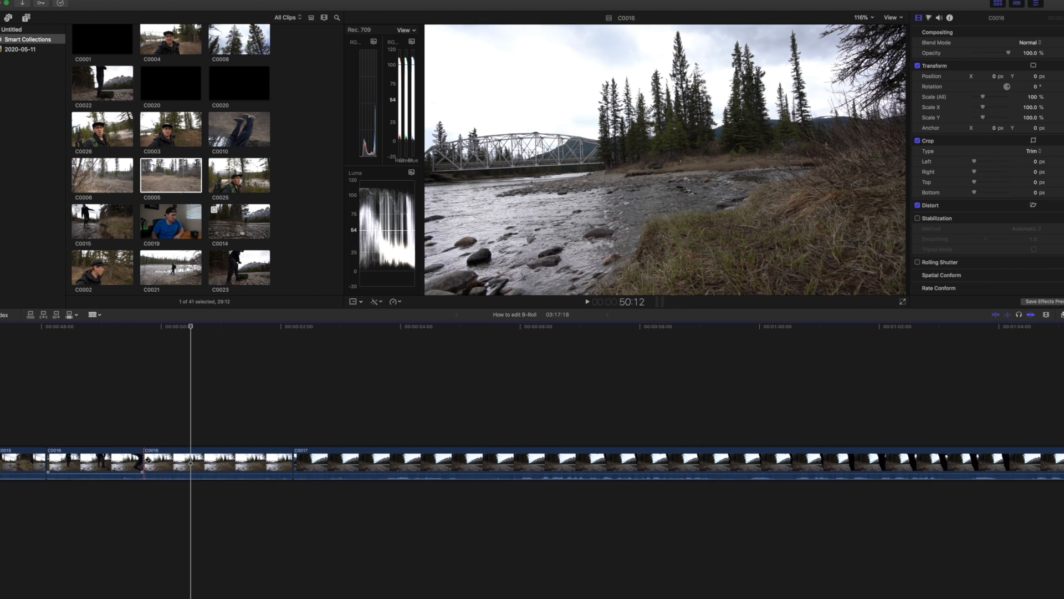
Split the shortened C0016 at about 49:17 and delete its trailing section up to C0017.
click(147, 460)
key(a)
click(154, 459)
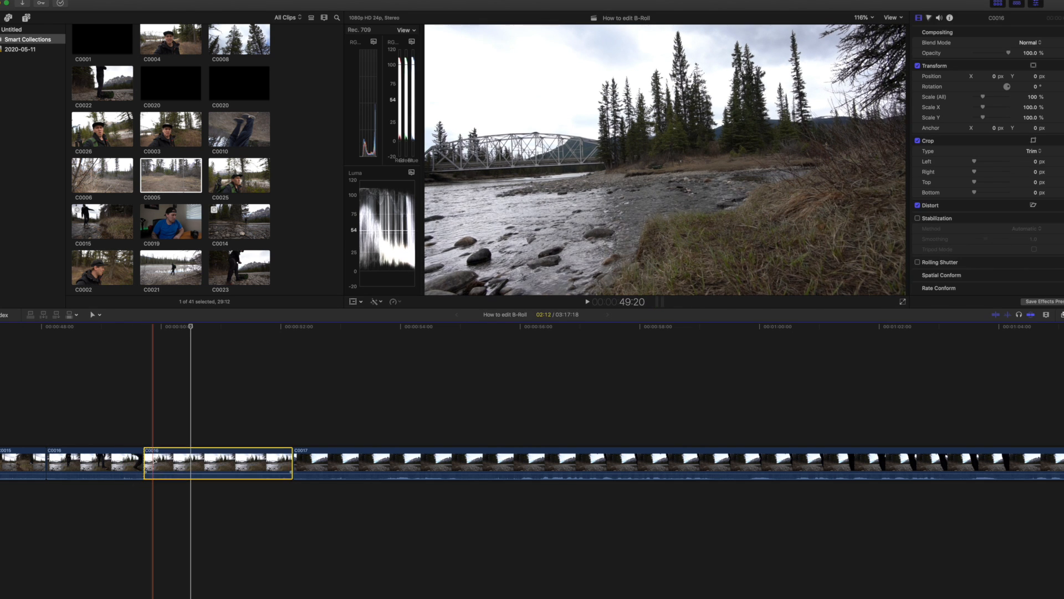
key(Delete)
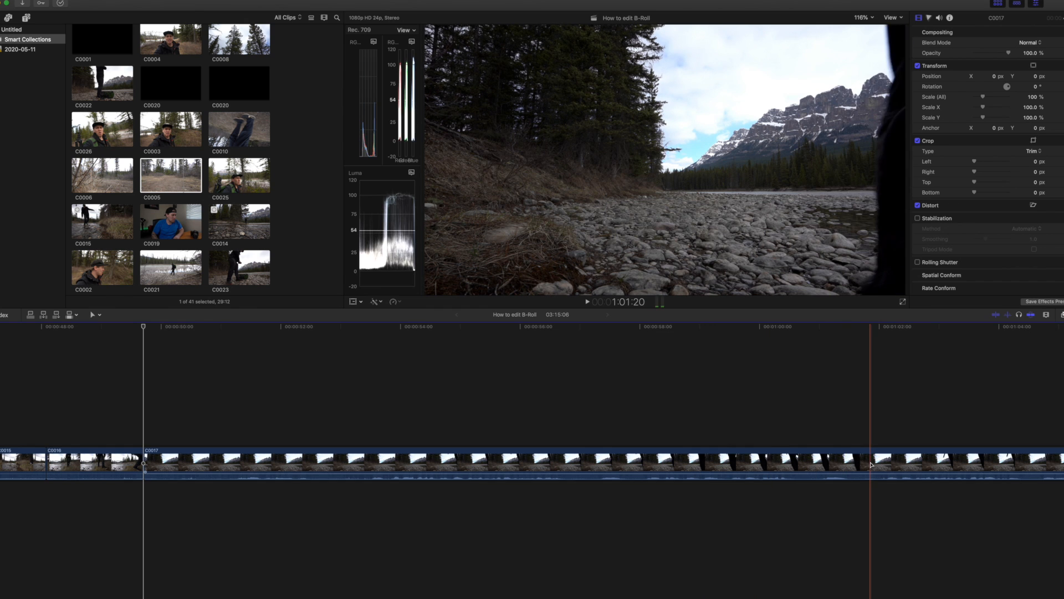
Split C0017 at about 1:14:15, delete the section before it and play back the sequence from C0015 into C0017.
scroll(643, 463, right, 10)
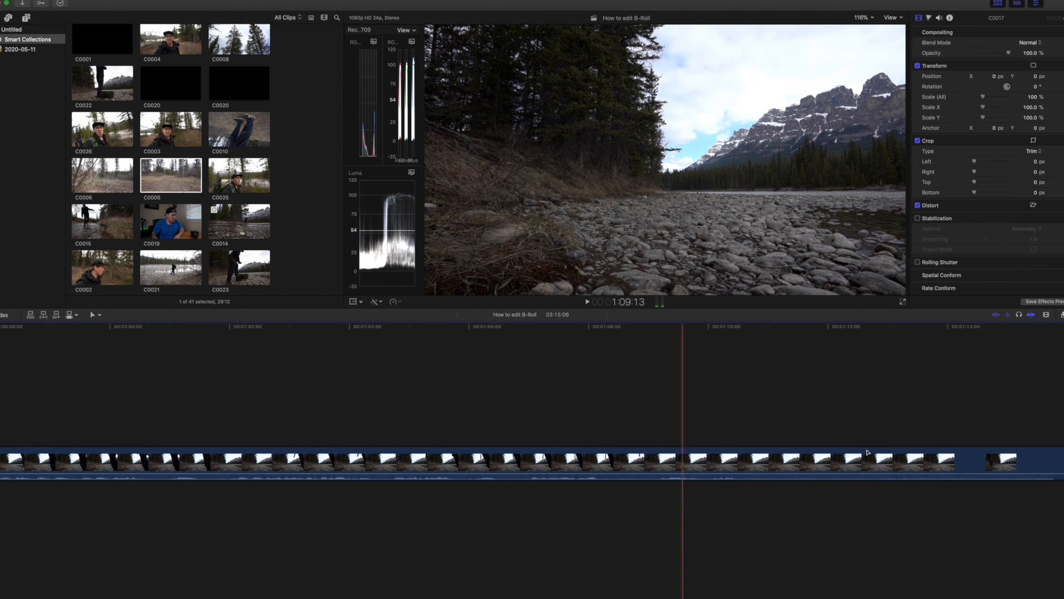
scroll(848, 463, right, 8)
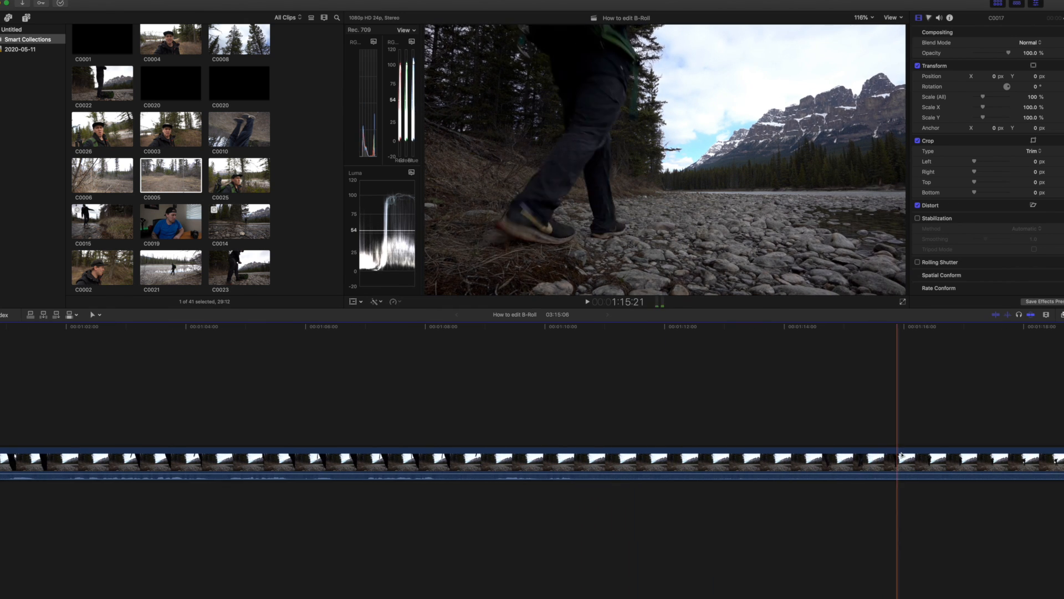
key(b)
click(823, 463)
click(771, 462)
key(Delete)
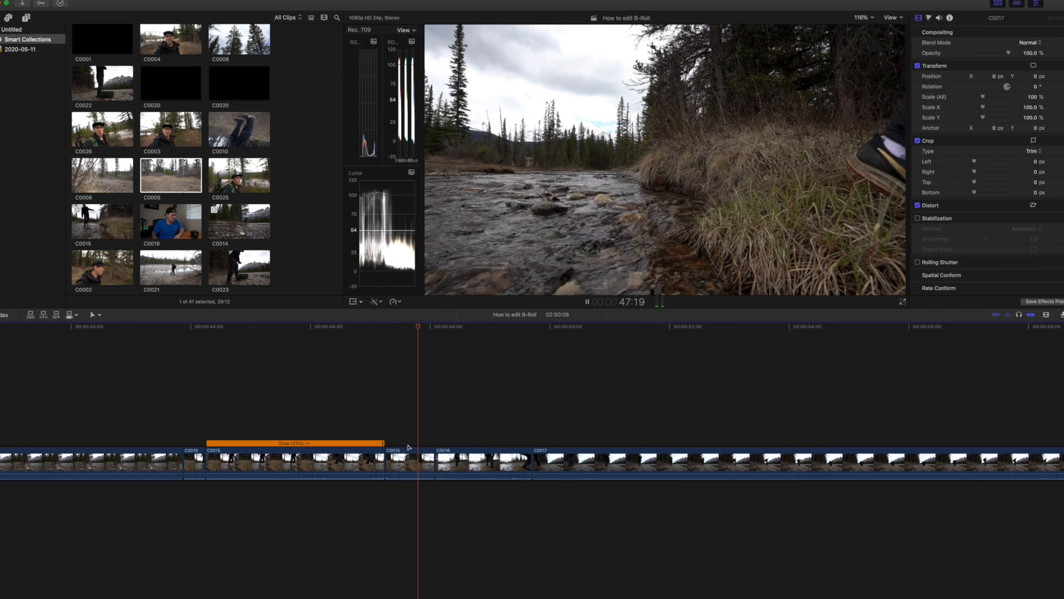
key(space)
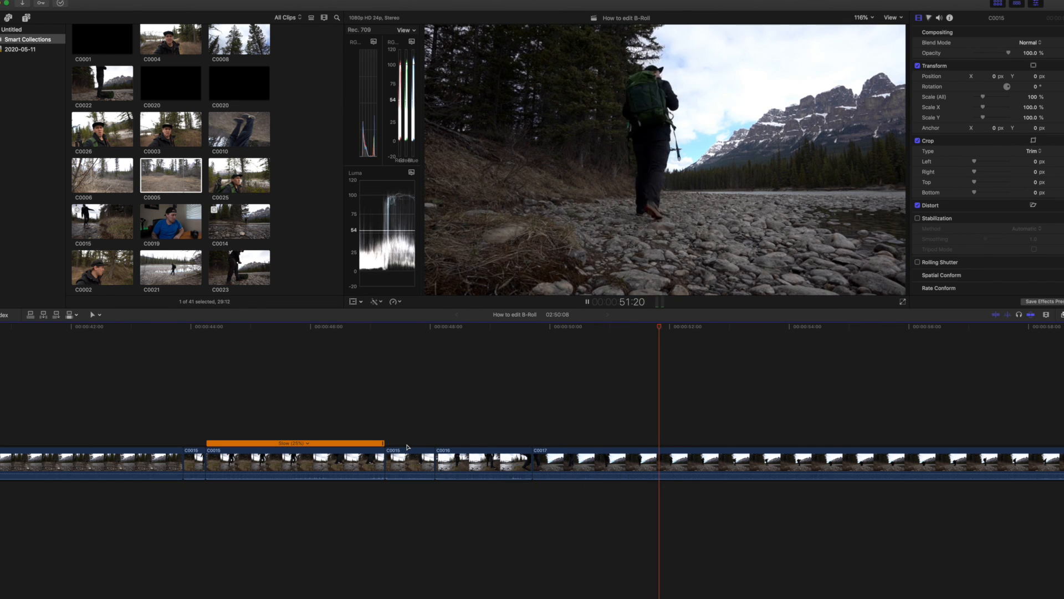
key(space)
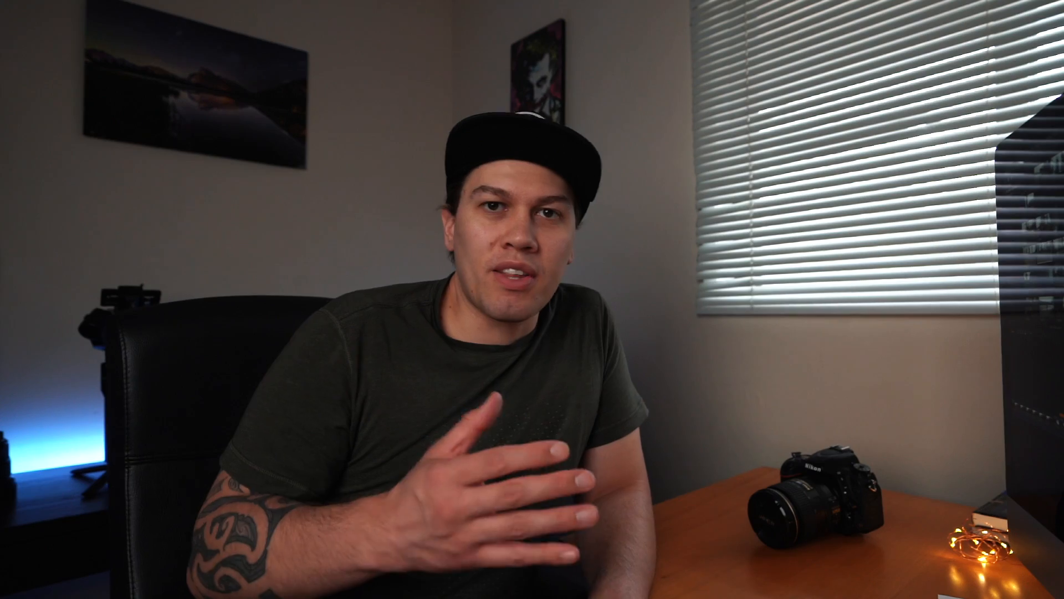
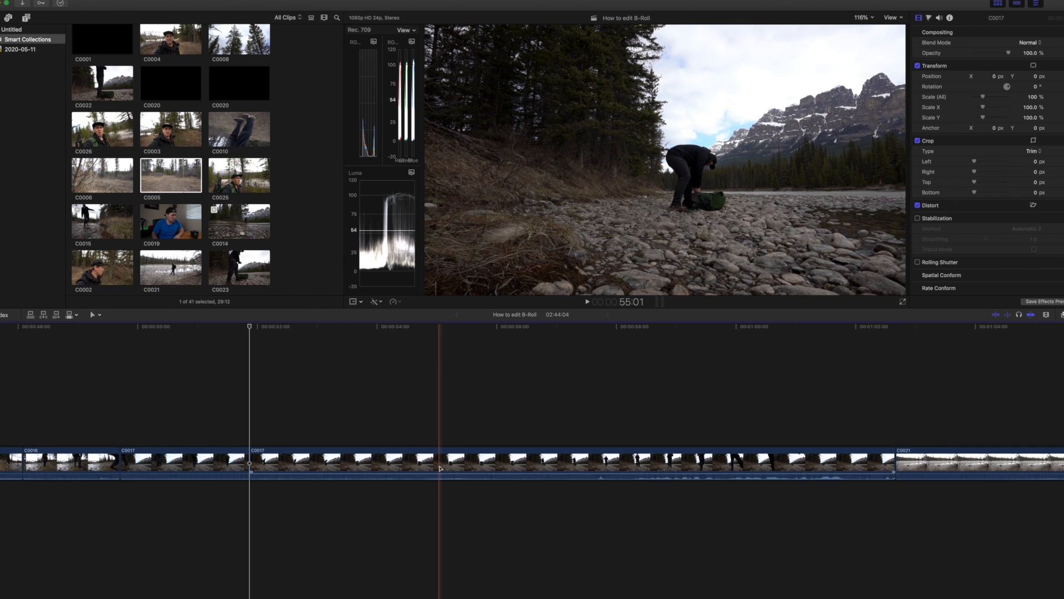
Split the second C0017 section just before 55:00 and delete its remainder up to C0021.
key(super+b)
click(465, 464)
key(Delete)
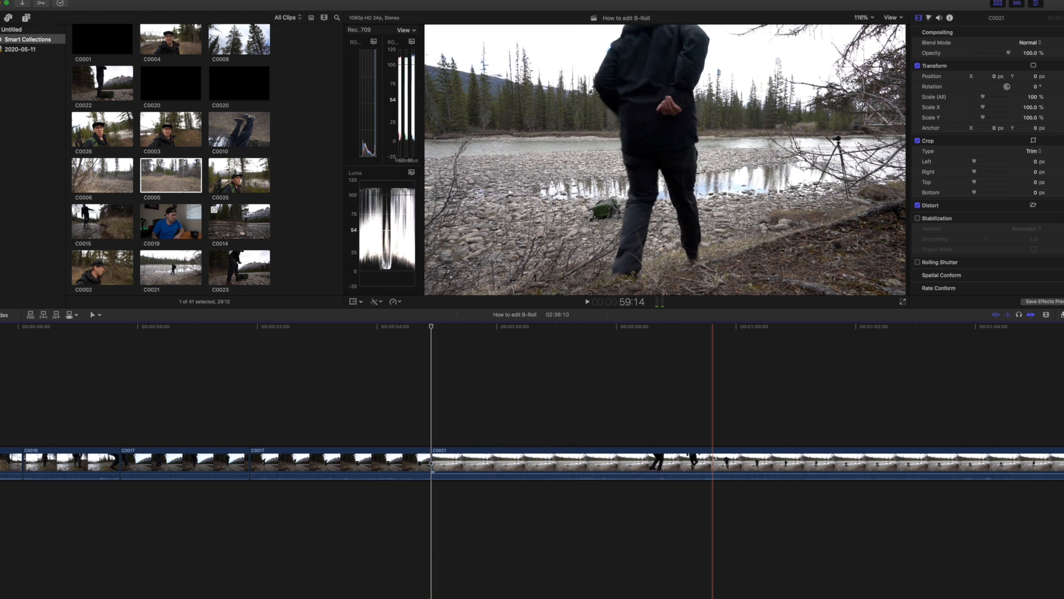
Trim the start of C0021 to 1:11:05, where the hiker walks across the rocks.
scroll(842, 463, right, 2)
scroll(842, 462, right, 3)
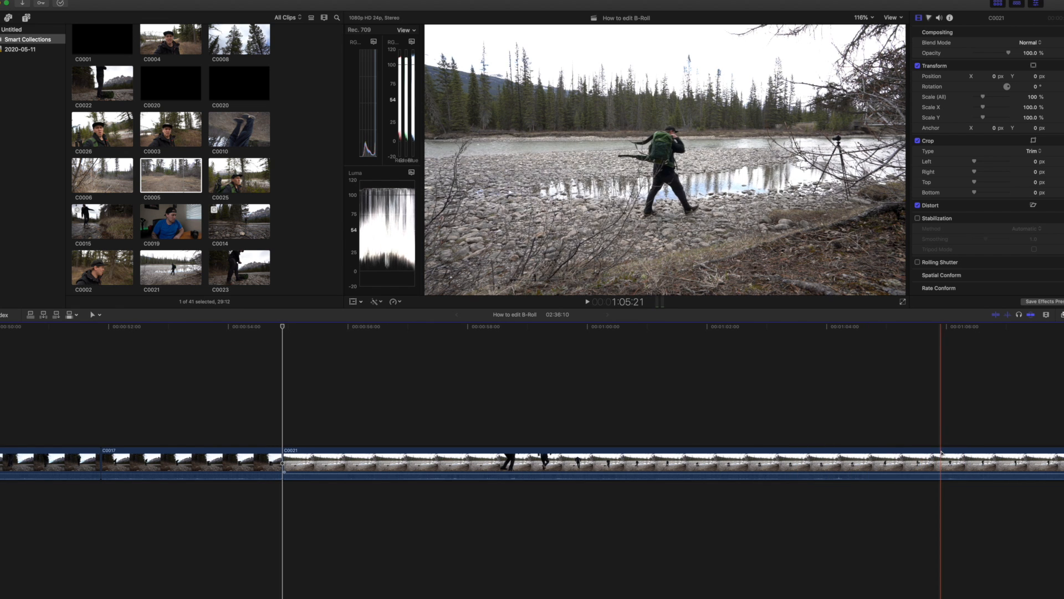
scroll(737, 462, right, 8)
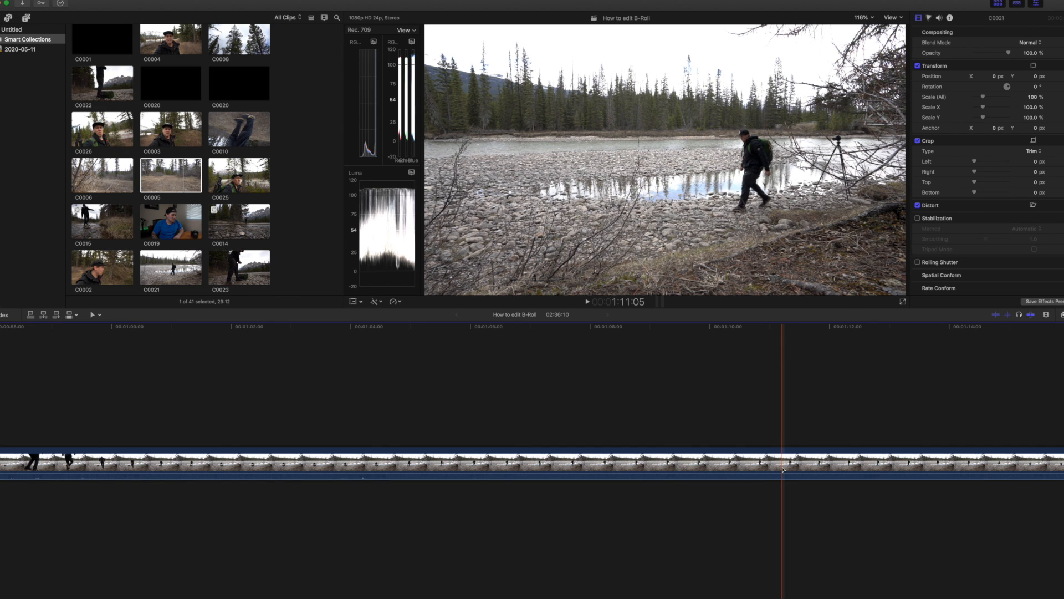
key(alt+bracketleft)
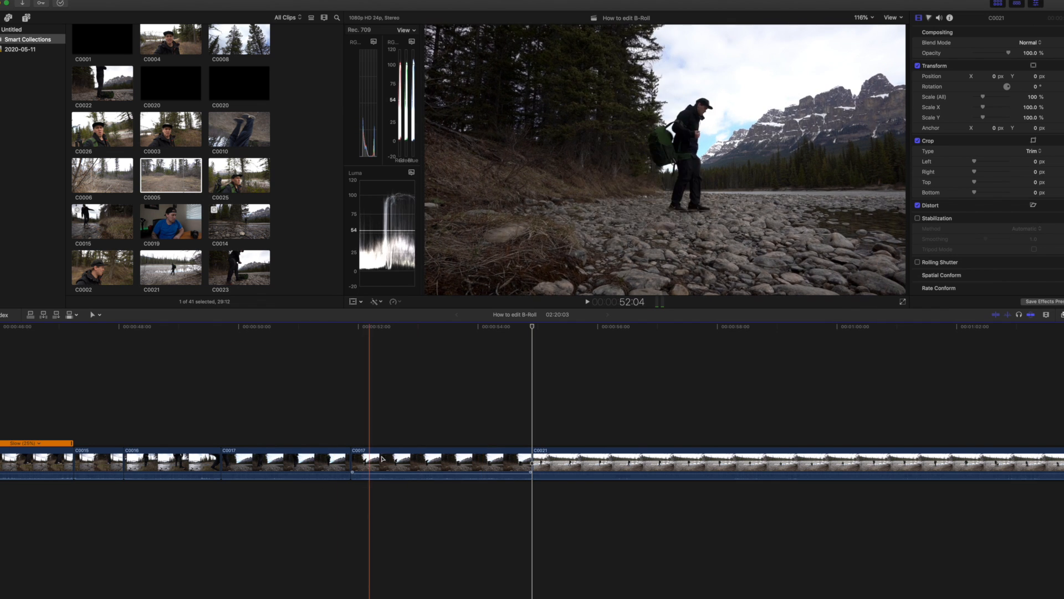
drag(561, 454, 380, 454)
scroll(430, 448, right, 15)
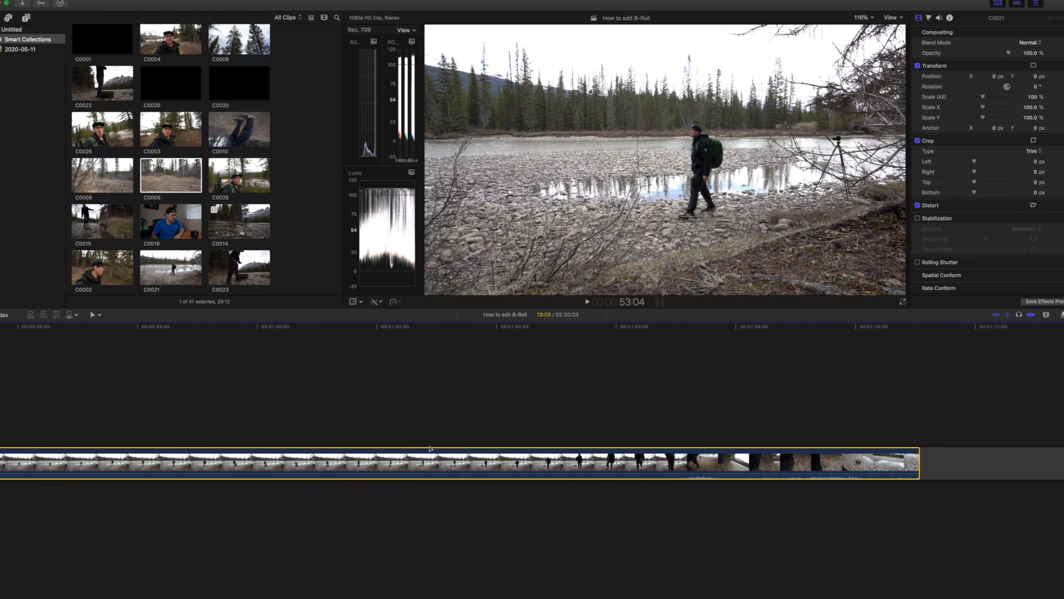
key(super+minus)
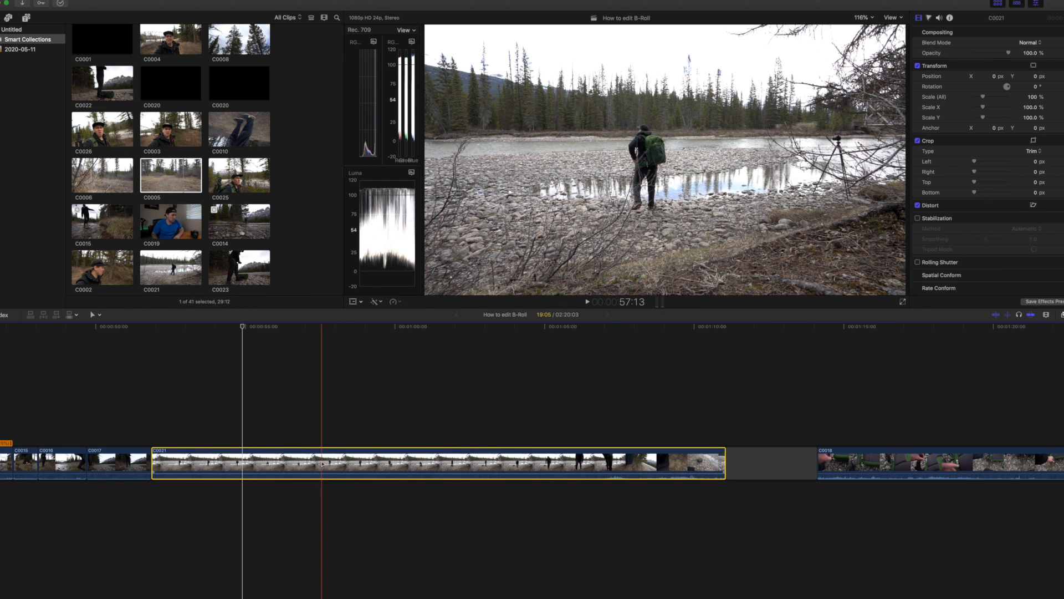
key(super+z)
Lift the second C0017 section out as a connected clip above C0018 and move C0021 directly after the first C0017 section.
click(200, 454)
drag(200, 454, 895, 395)
drag(546, 450, 454, 450)
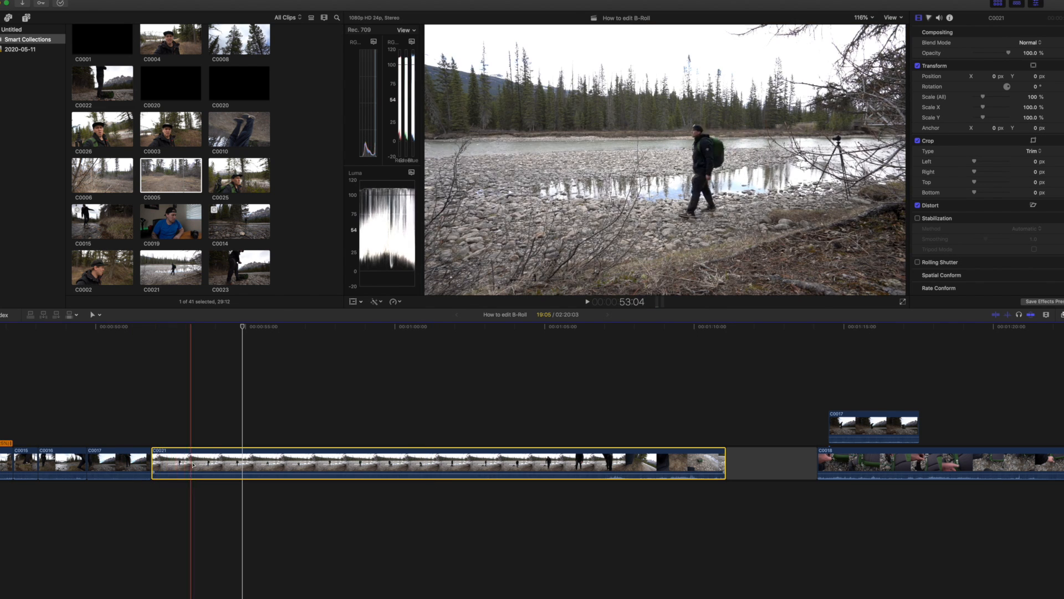
Split C0021 at about 53:07 and delete the short section before that point.
key(super+b)
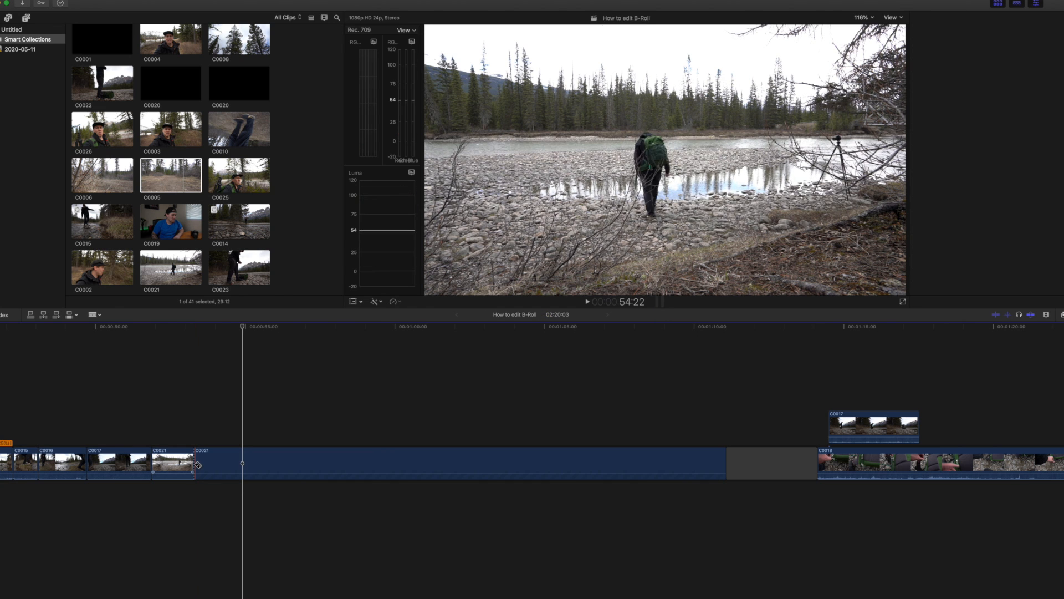
click(182, 466)
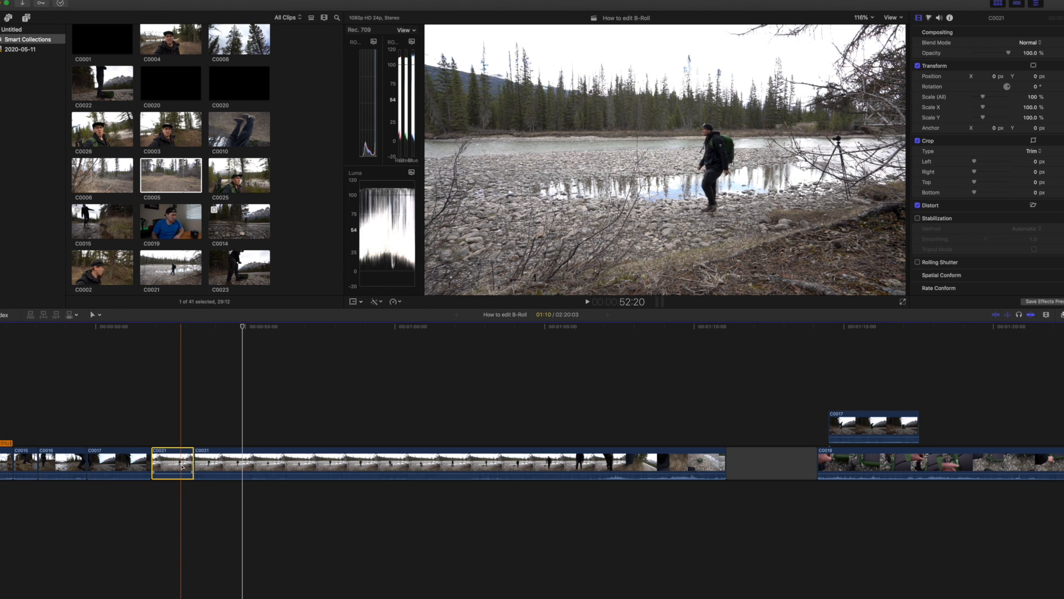
key(Delete)
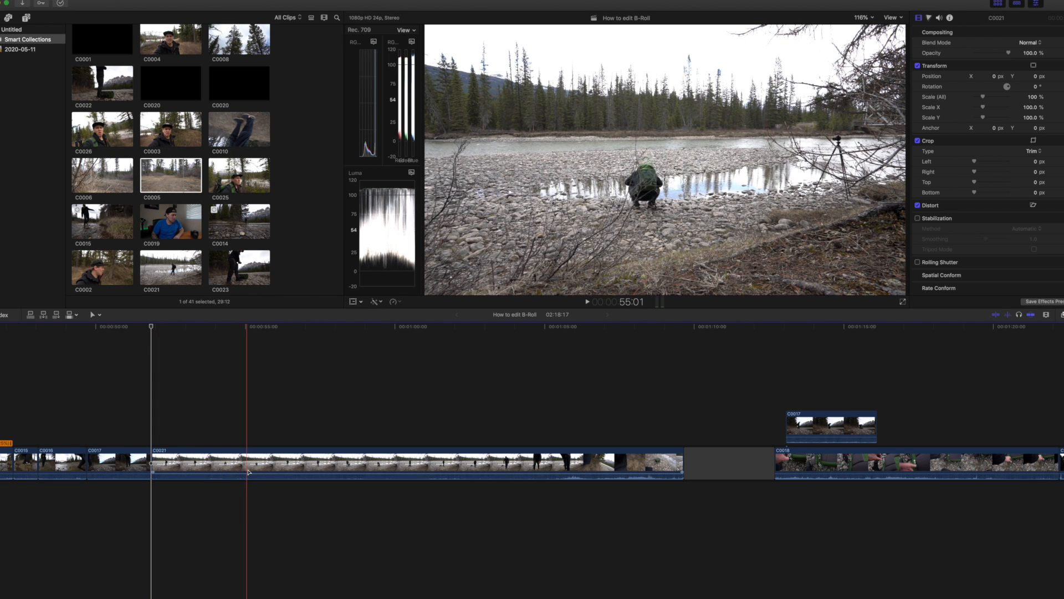
Split C0021 at 57:17, as the backpack comes off, and delete its trailing section.
click(327, 473)
key(a)
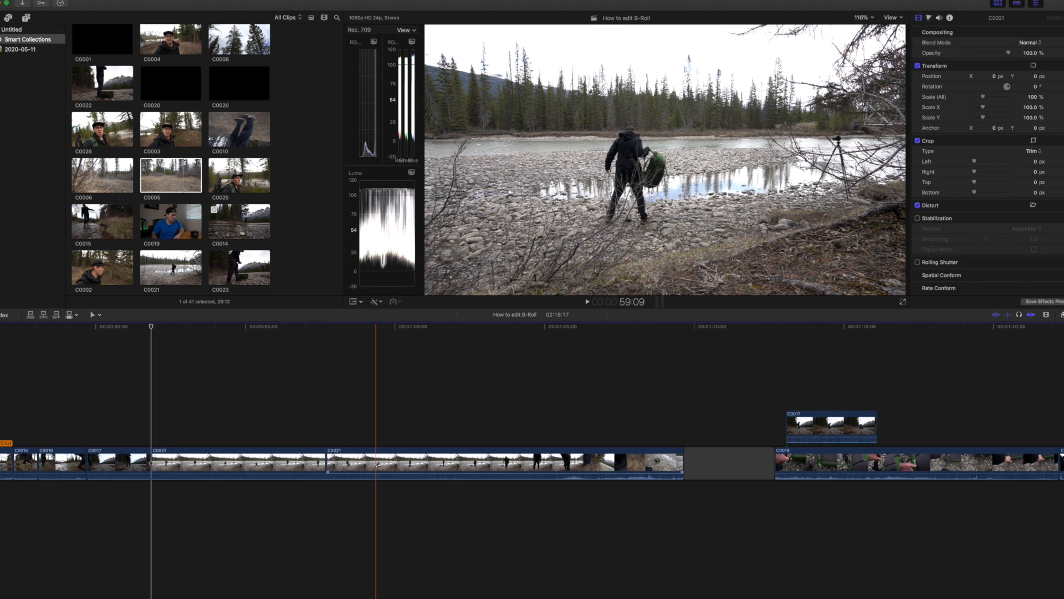
click(368, 464)
key(Delete)
Move the connected C0017 clip into the main storyline between C0021 and C0018, and play back from within C0021.
drag(471, 424, 369, 456)
key(super+4)
key(space)
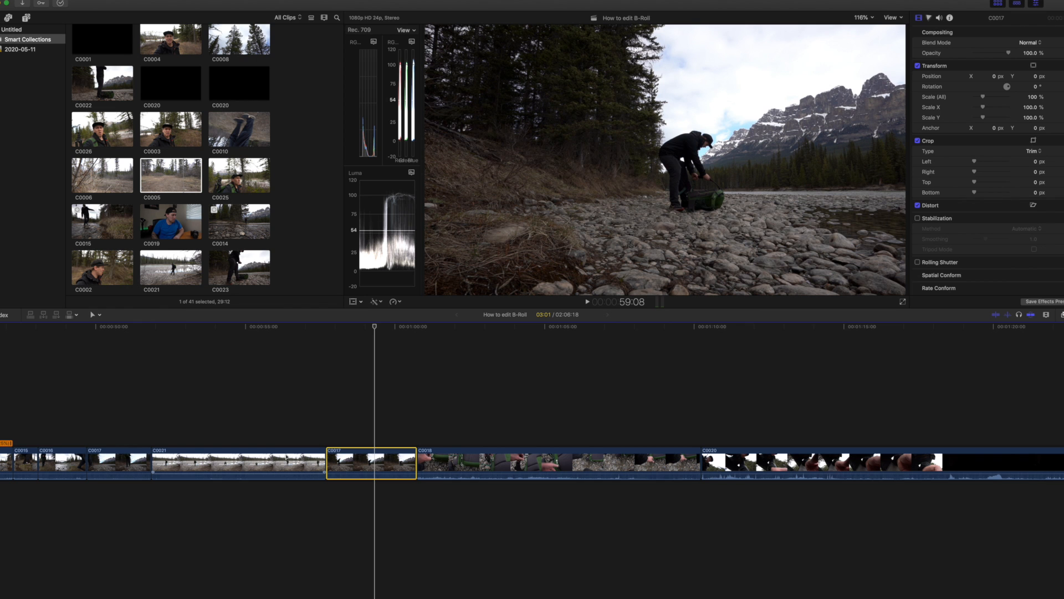
click(221, 460)
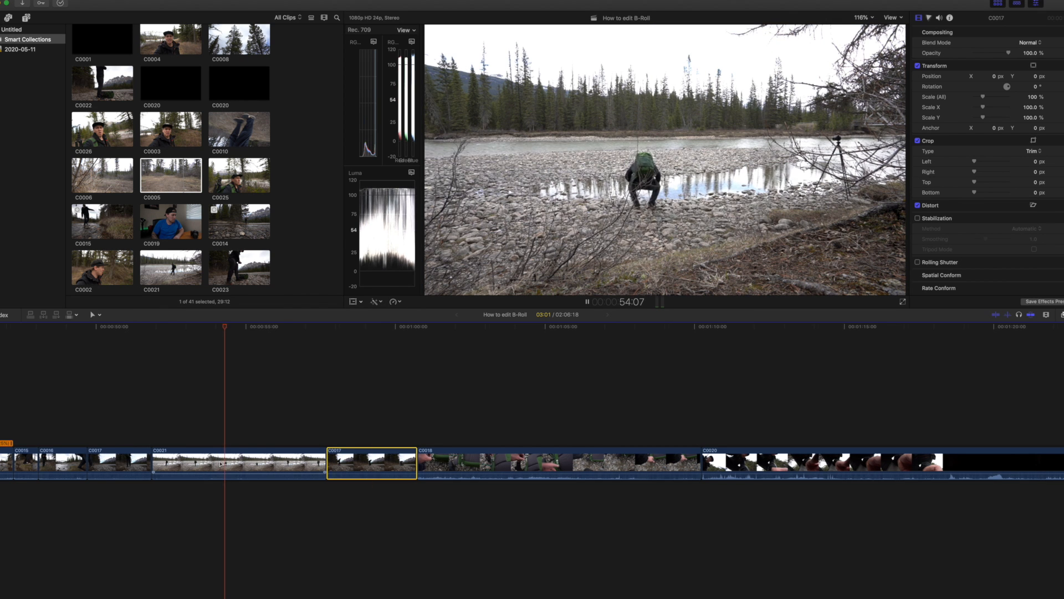
key(space)
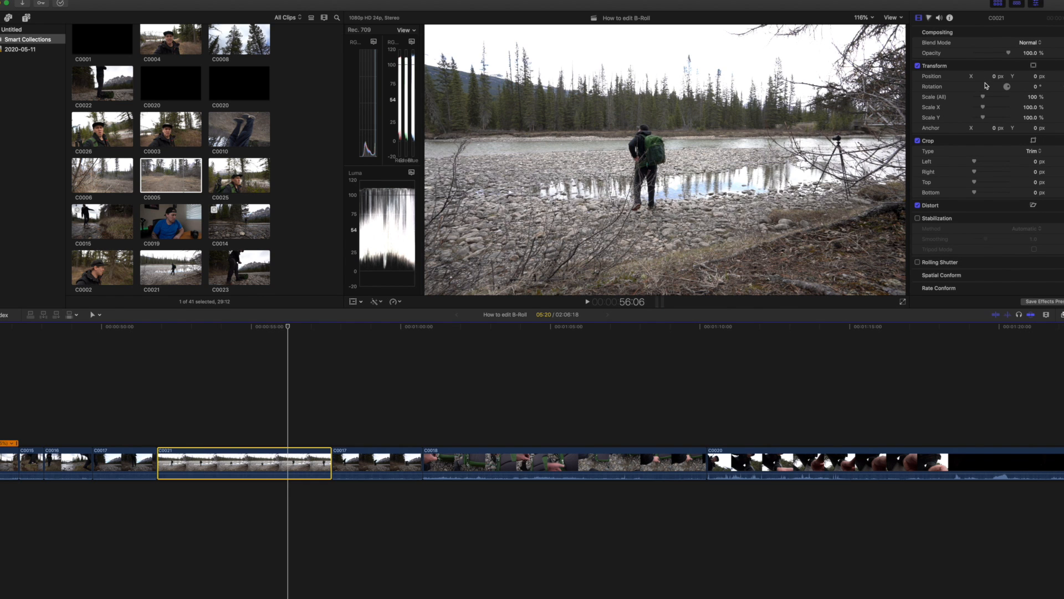
Reframe C0021 with 131% scale and a 137 px X position, and play the sequence from the preceding C0017 up to C0018.
mouse_move(982, 98)
mouse_down()
mouse_move(985, 118)
mouse_move(992, 98)
mouse_up()
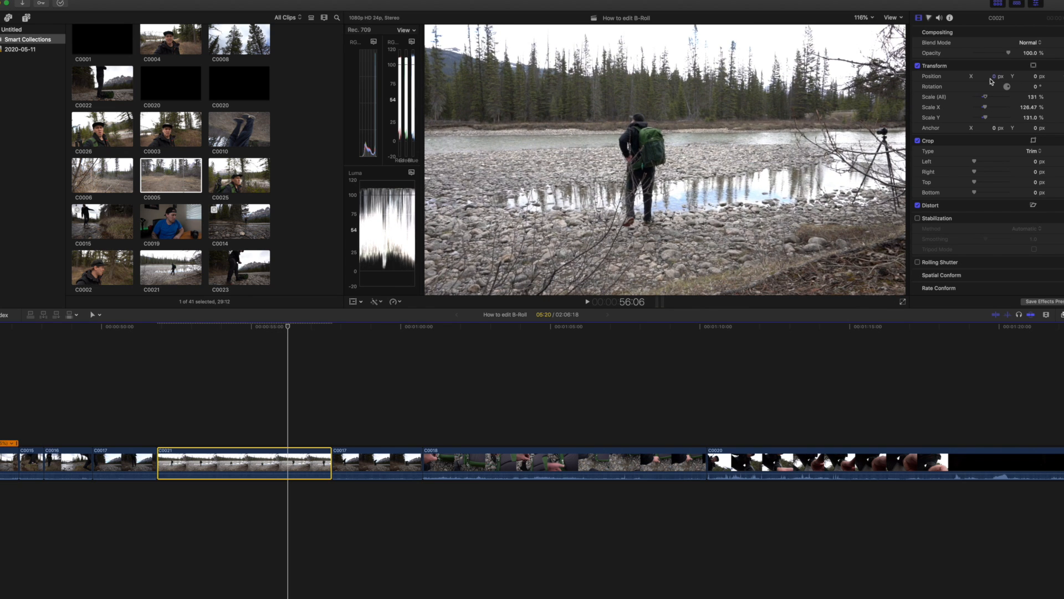
drag(993, 75, 995, 76)
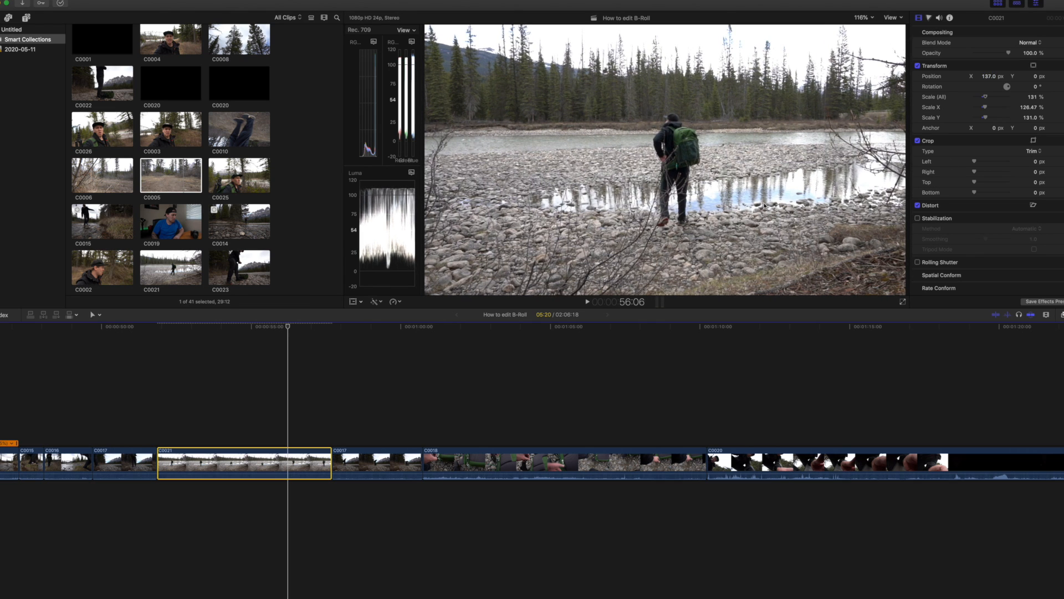
click(152, 421)
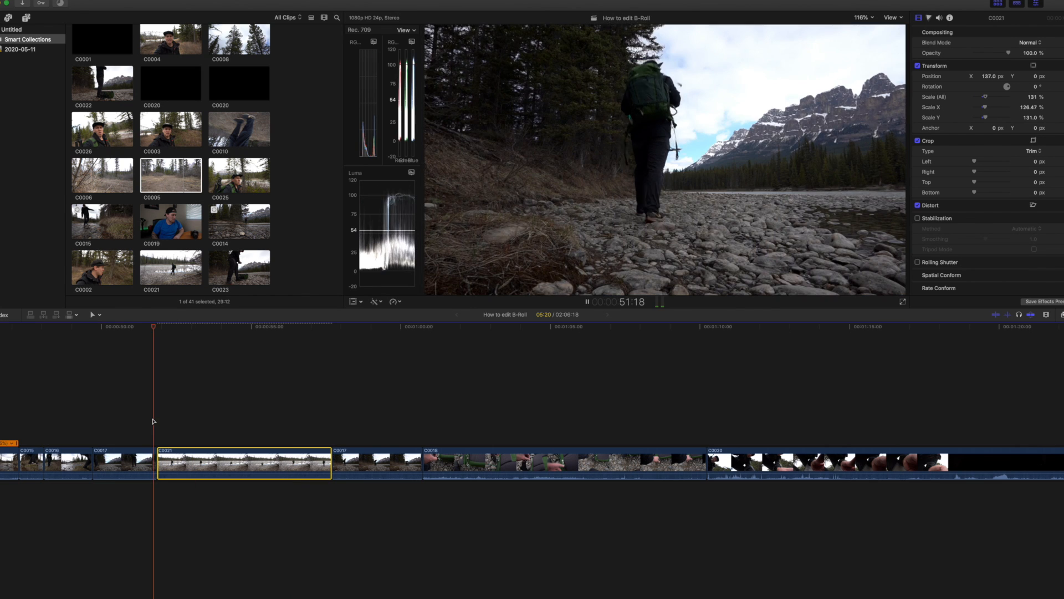
key(space)
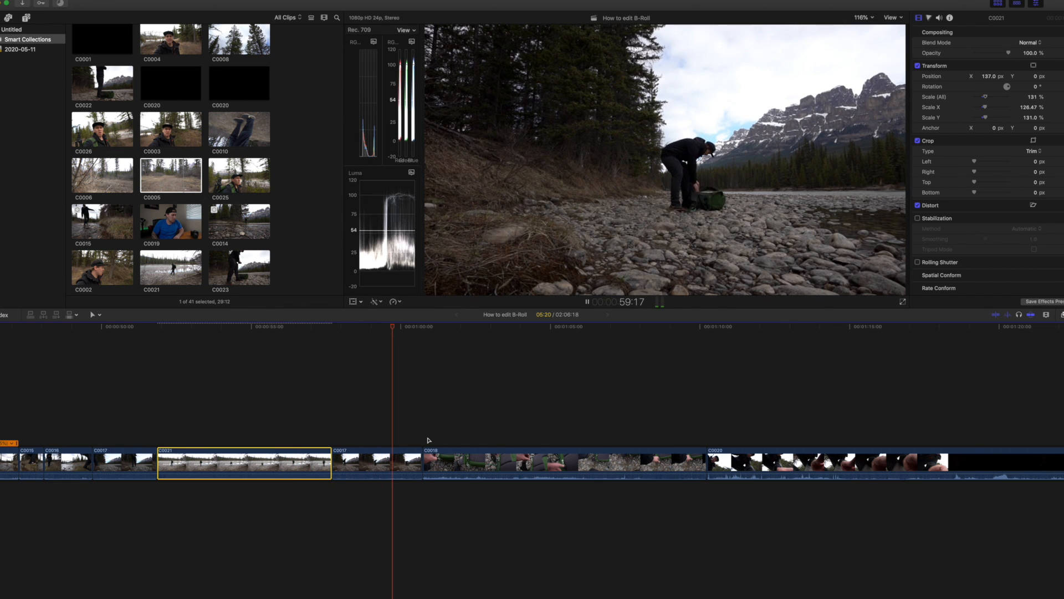
key(space)
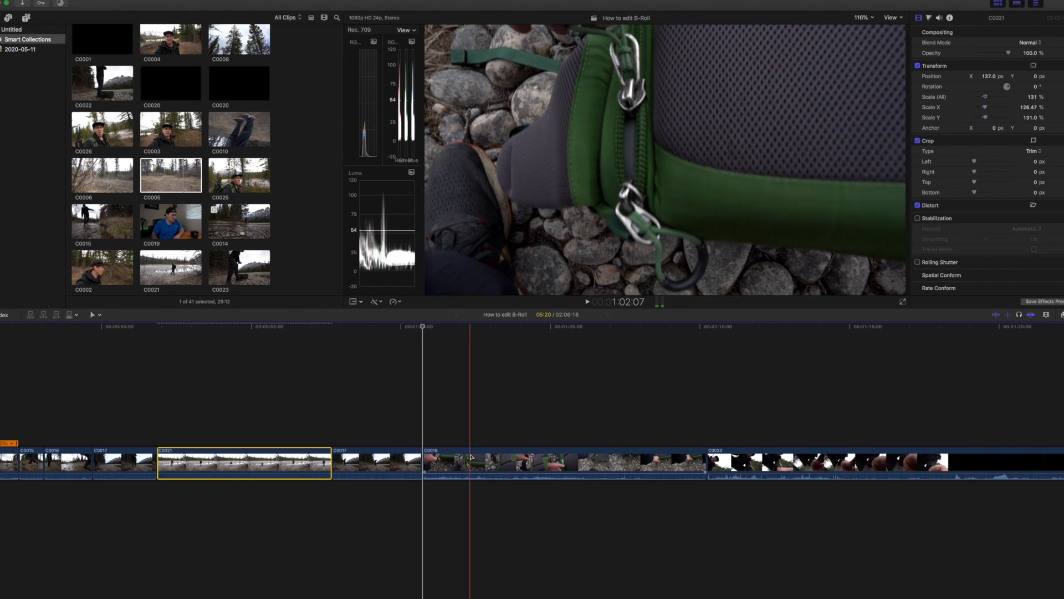
Split C0018 at about 1:03:16 and delete its trailing section up to C0020.
key(b)
click(510, 461)
key(a)
click(553, 465)
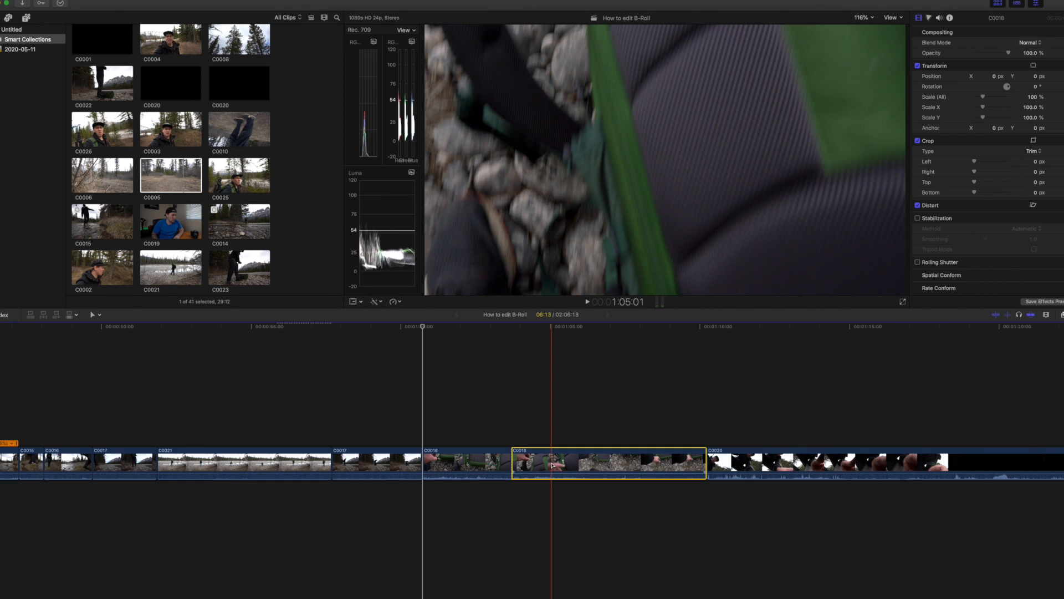
key(Delete)
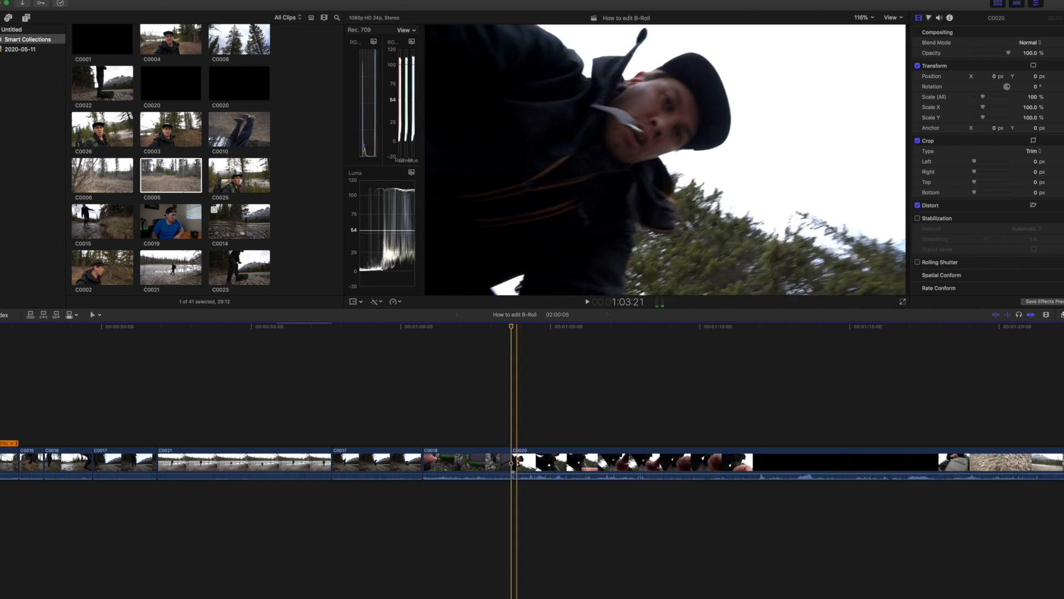
Split C0020 inside its black stretch at about 1:14:13, delete everything in the clip before that point and play back from C0018.
scroll(609, 466, right, 10)
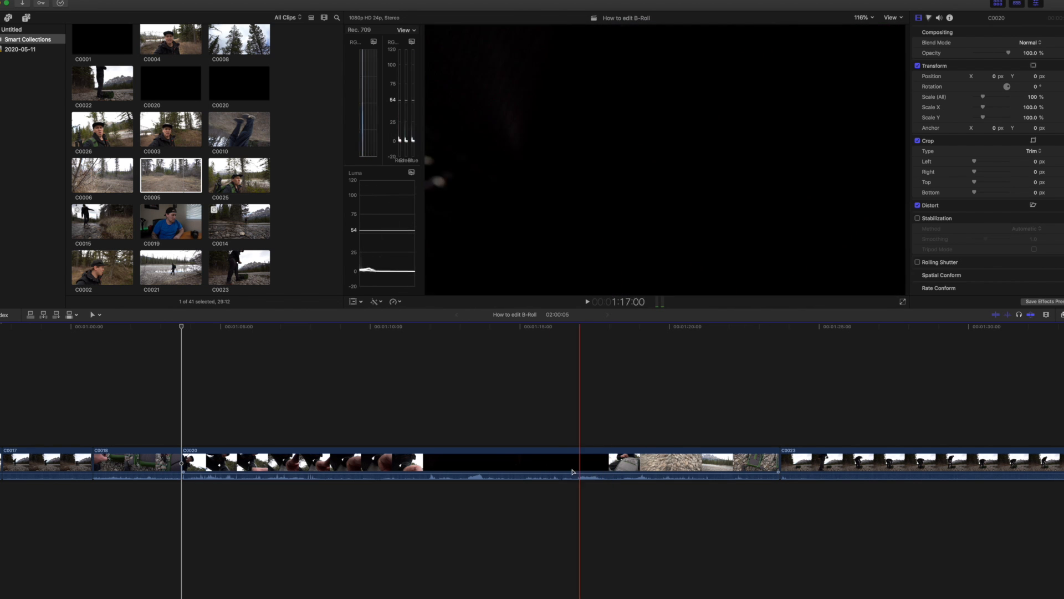
click(508, 468)
key(a)
click(377, 459)
key(Delete)
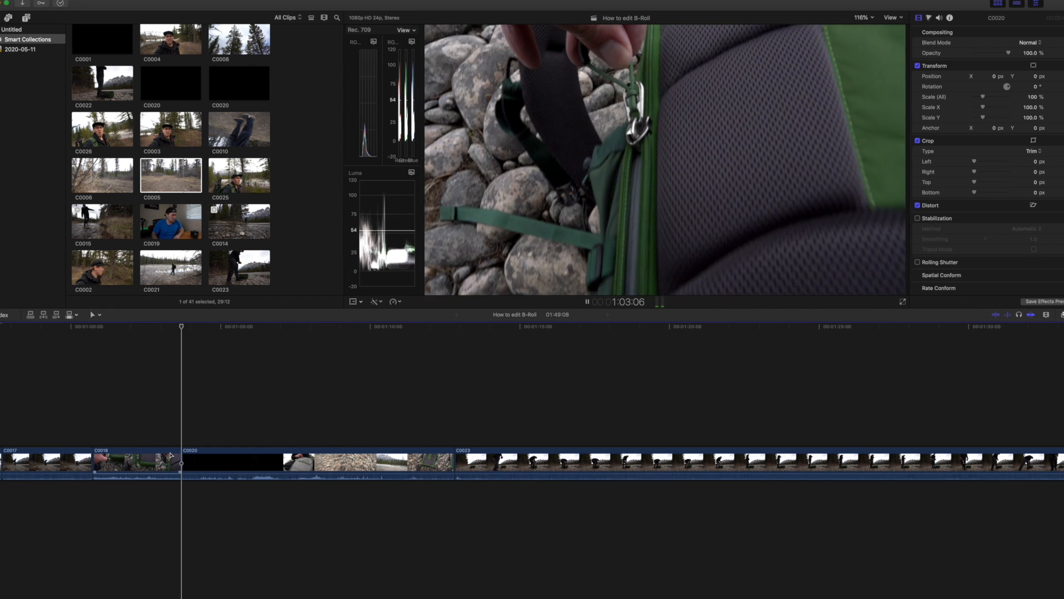
key(space)
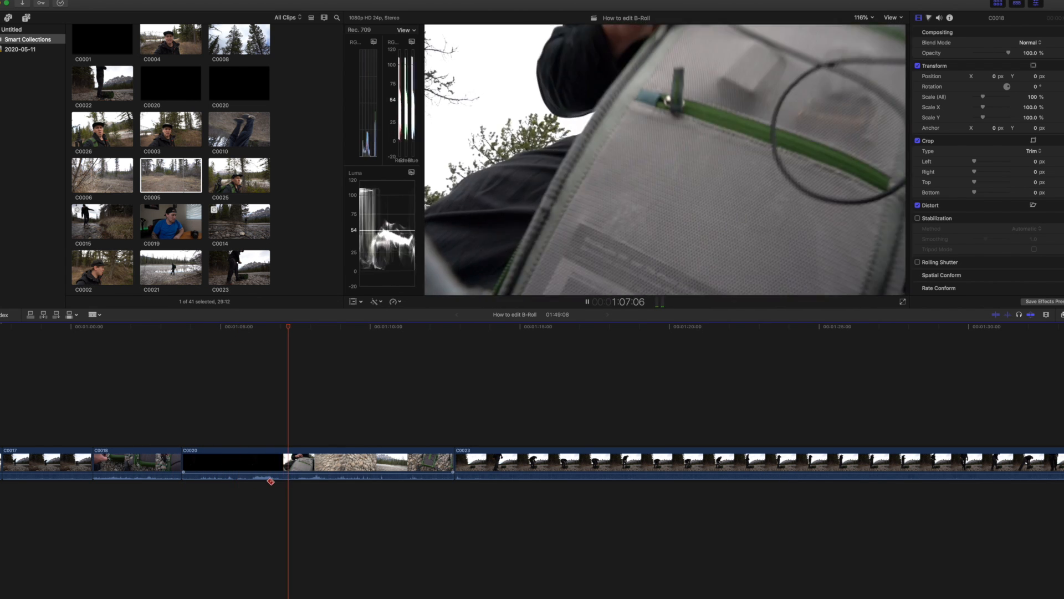
key(space)
Split C0020 at about 1:05:09, delete the black section before it and play back the shortened opening.
click(233, 461)
key(a)
click(208, 463)
key(BackSpace)
key(space)
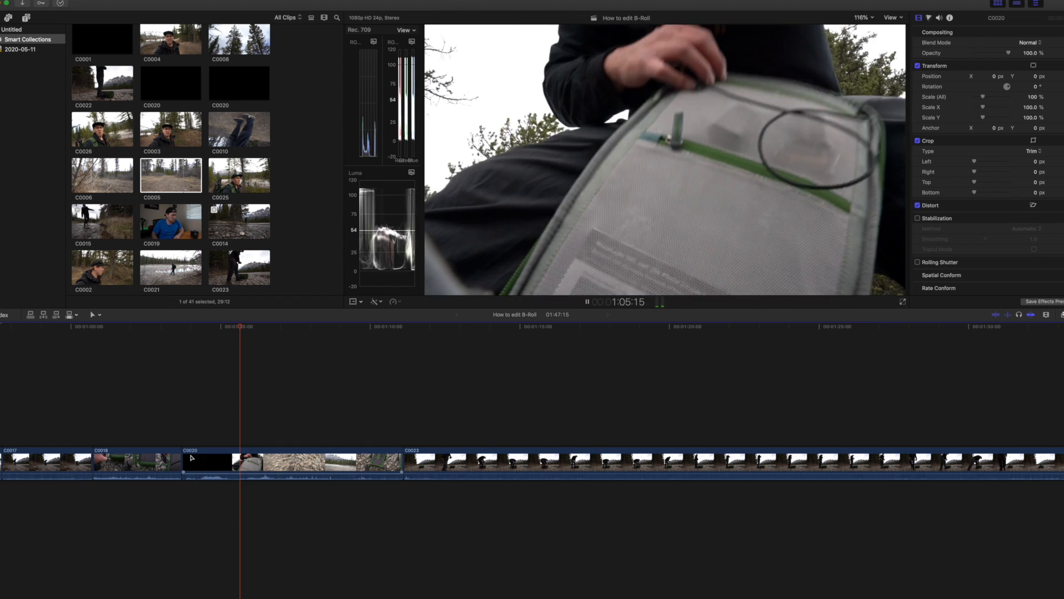
Split C0020 at about 1:06:11 and delete its trailing section up to C0023.
key(space)
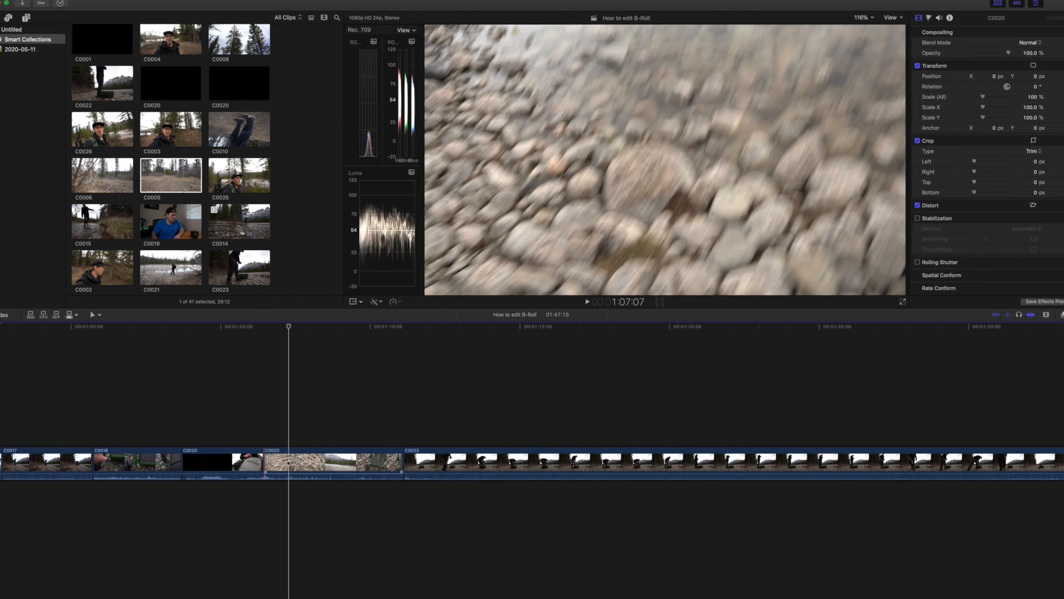
click(292, 465)
key(BackSpace)
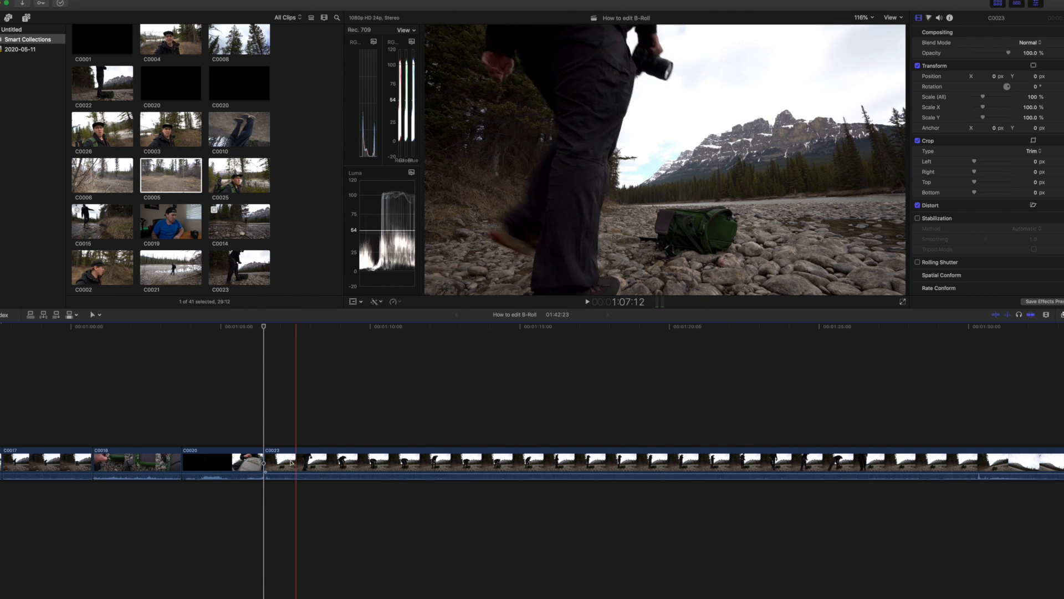
Split C0023 at about 1:13:17, delete the section before it and play back the cut from C0020 into C0023.
key(b)
click(481, 473)
key(a)
click(441, 470)
key(BackSpace)
click(441, 470)
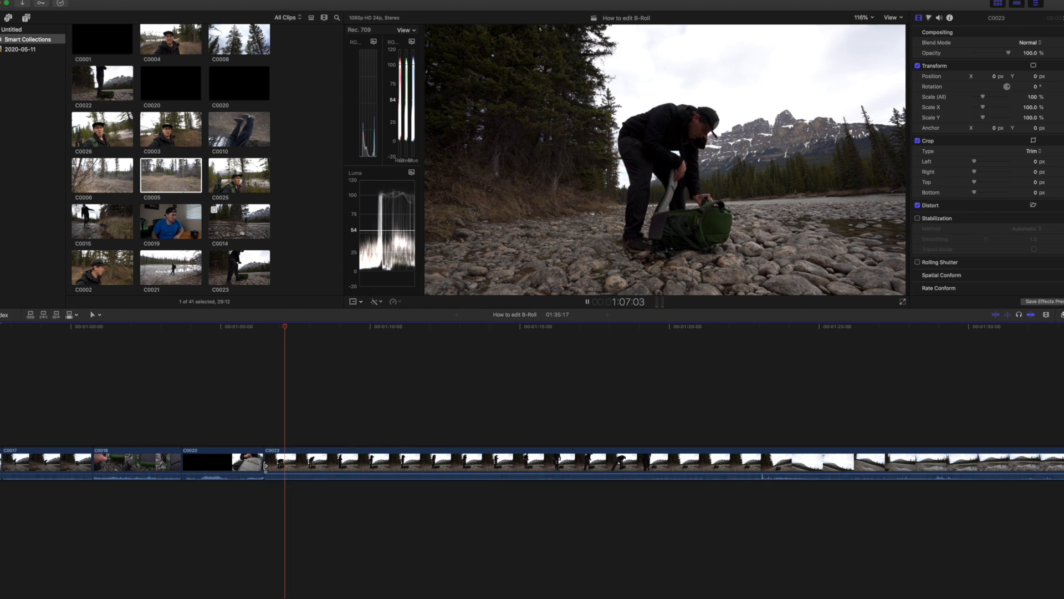
click(249, 466)
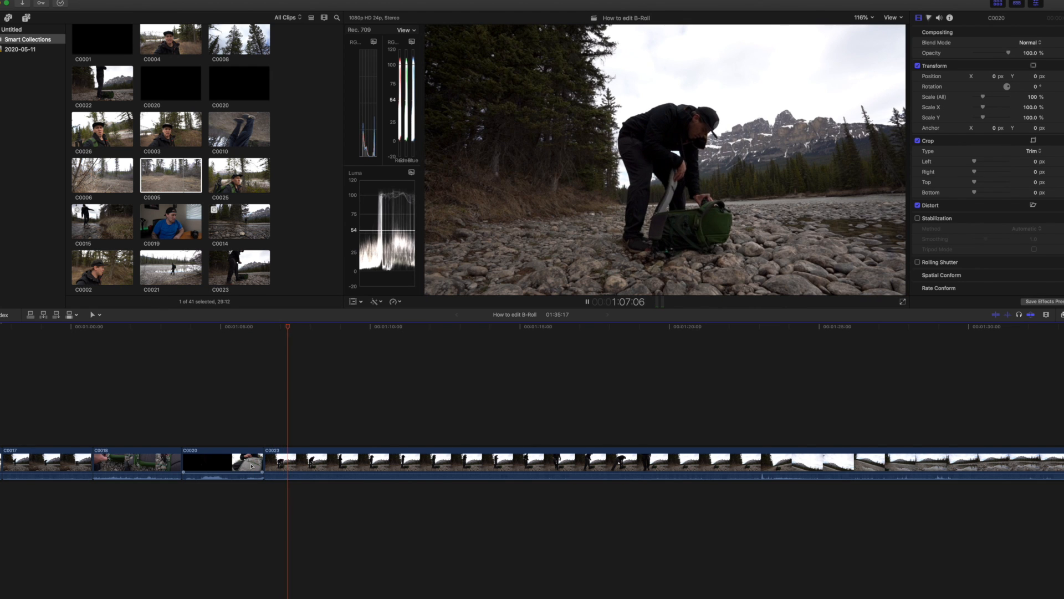
key(space)
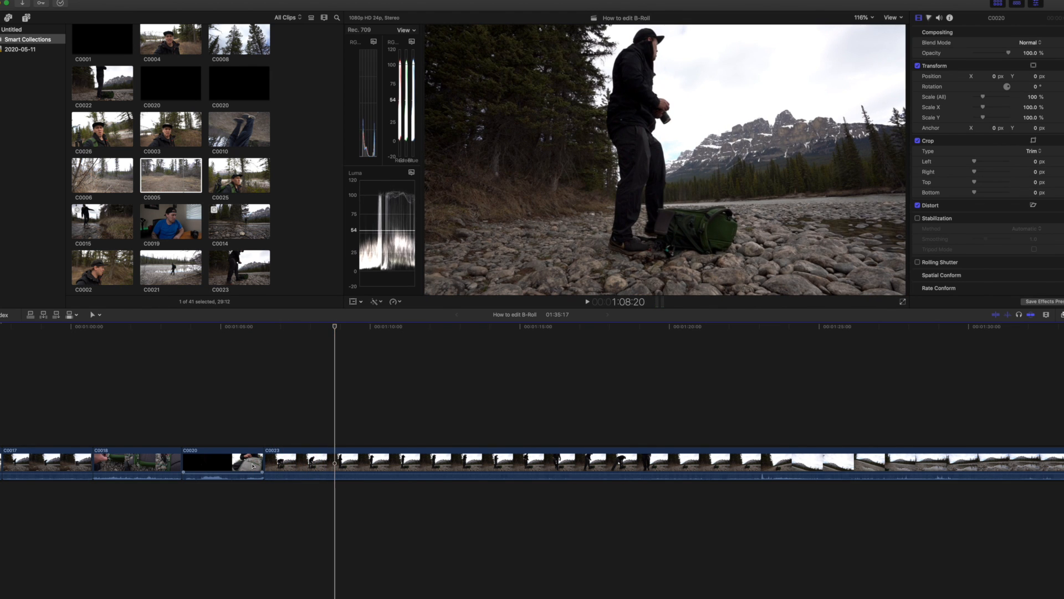
click(255, 465)
key(space)
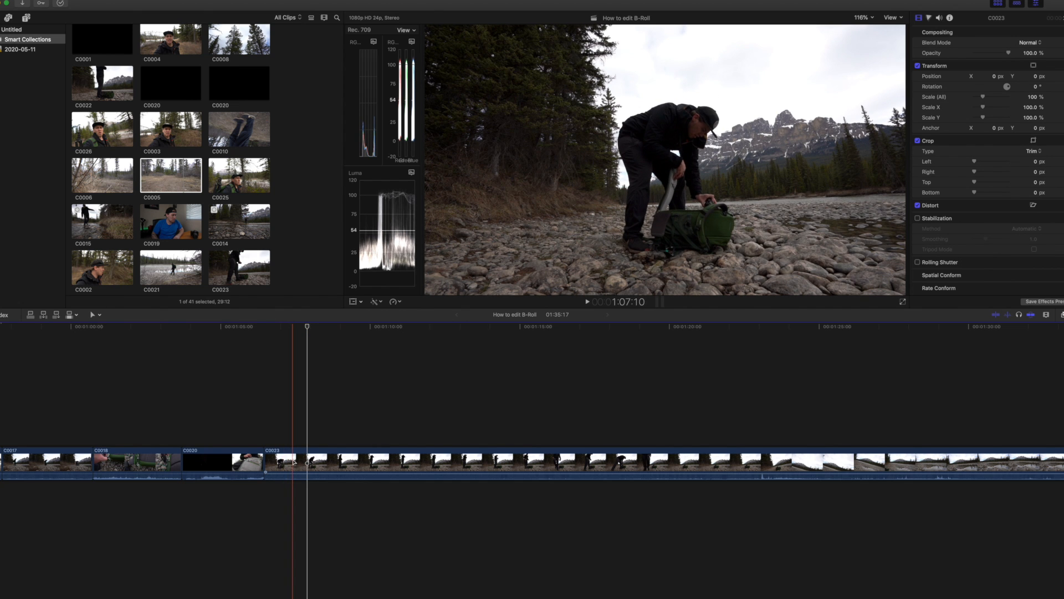
Split C0023 at about 1:07:10, delete the short section before it and play back from the end of C0020.
click(294, 461)
key(a)
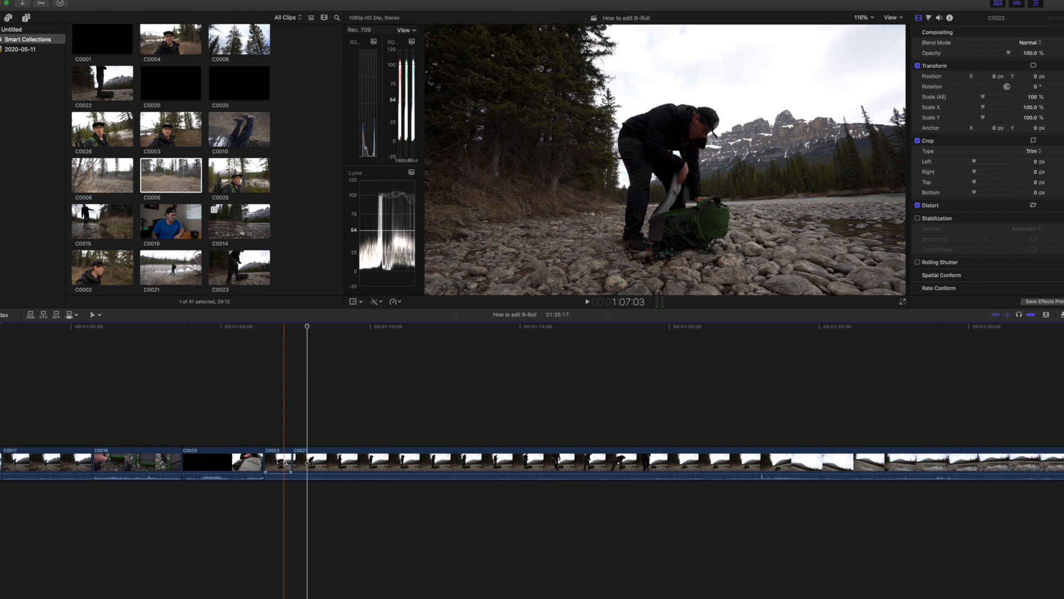
click(282, 461)
key(Delete)
click(247, 461)
key(space)
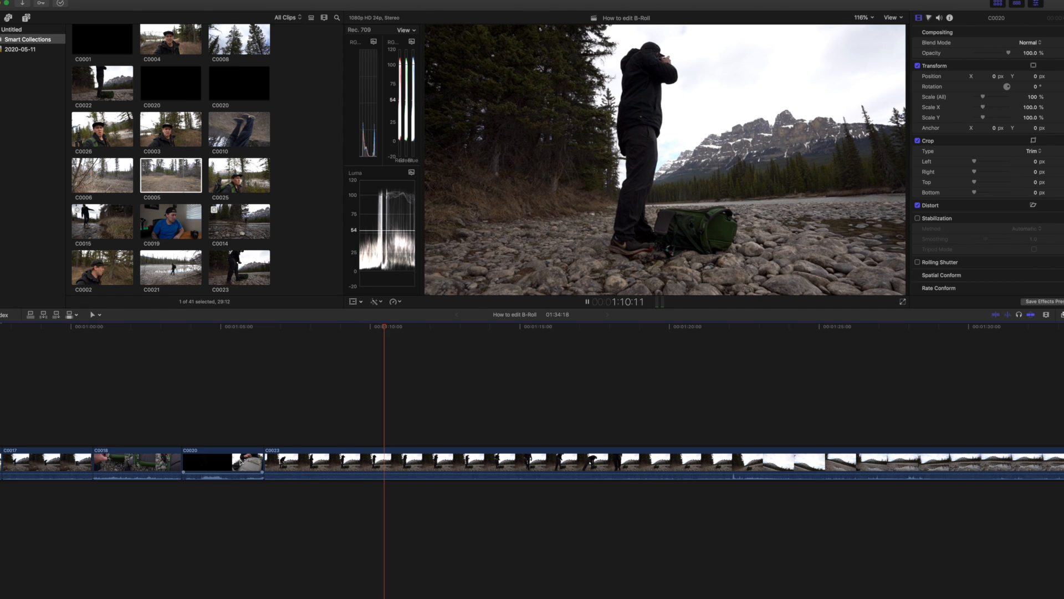
key(space)
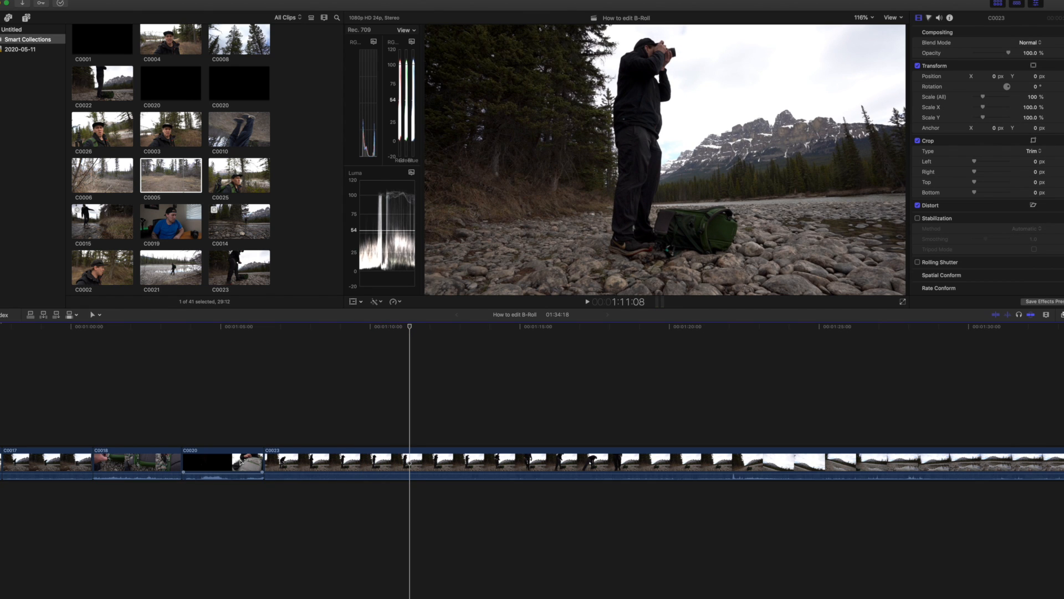
key(space)
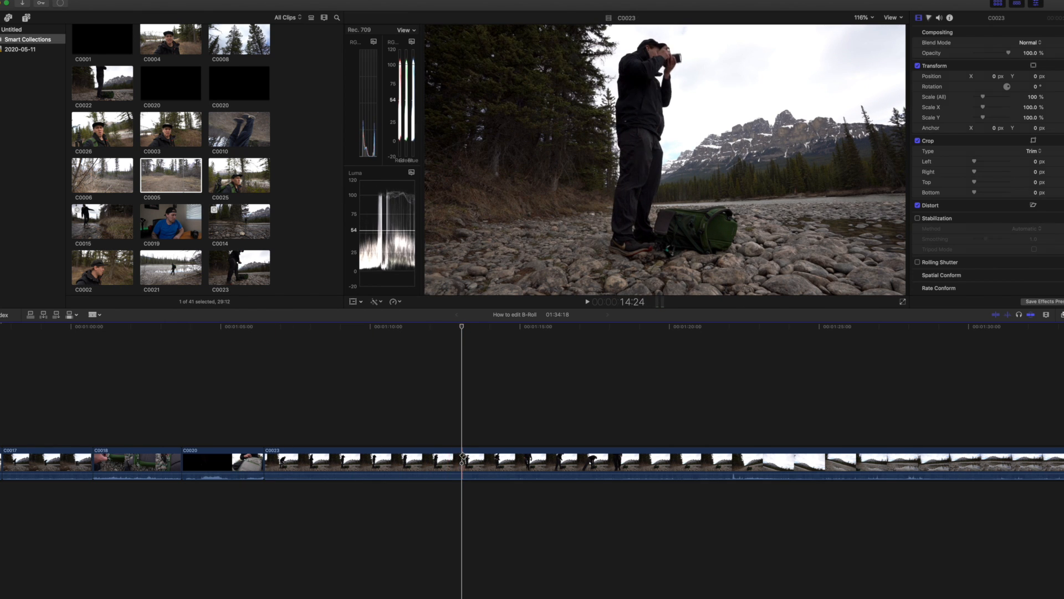
Split C0023 at about 1:13:02 and delete everything after that point.
click(472, 456)
key(Delete)
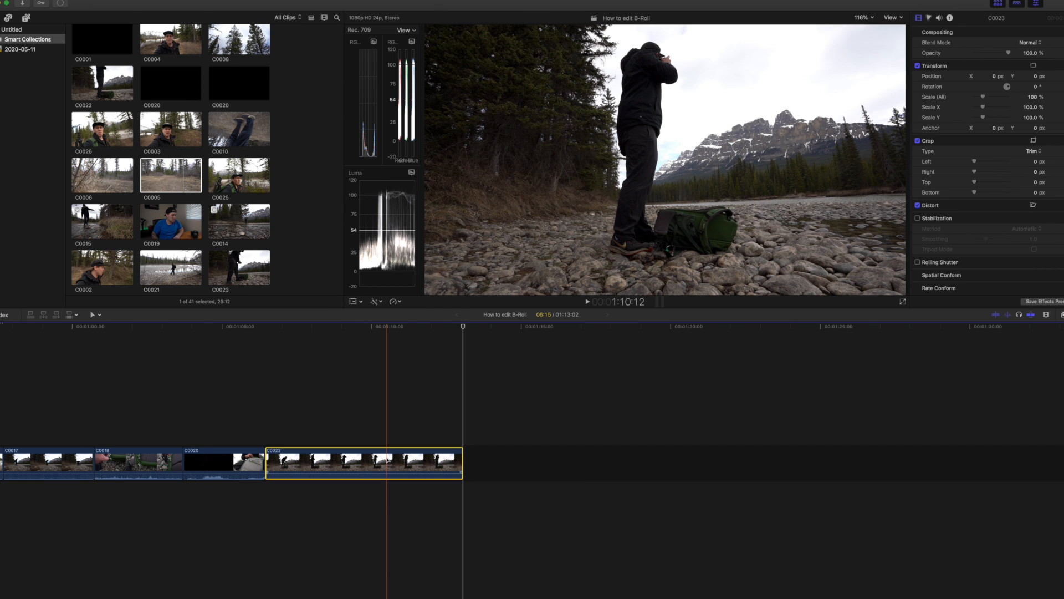
Paste a copy of the shortened C0023 clip at the end of the sequence and reverse its playback.
key(super+v)
drag(433, 465, 490, 465)
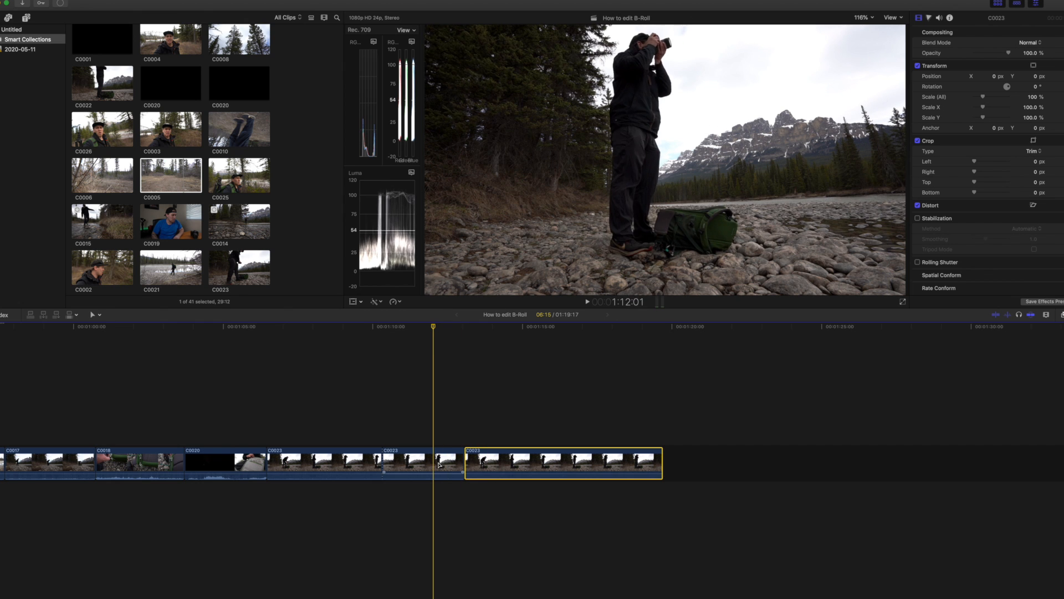
click(397, 302)
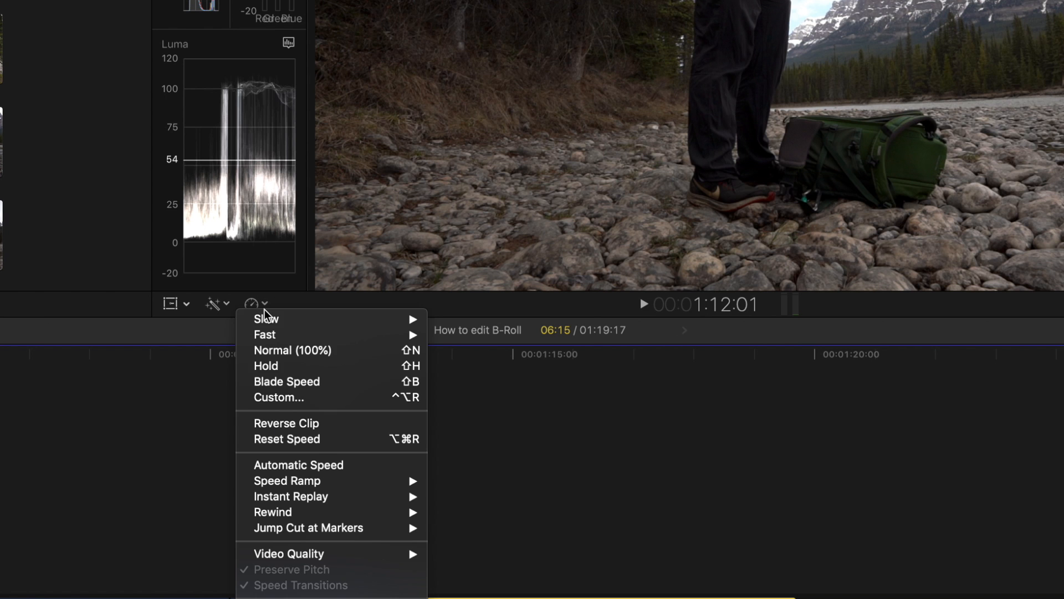
click(316, 423)
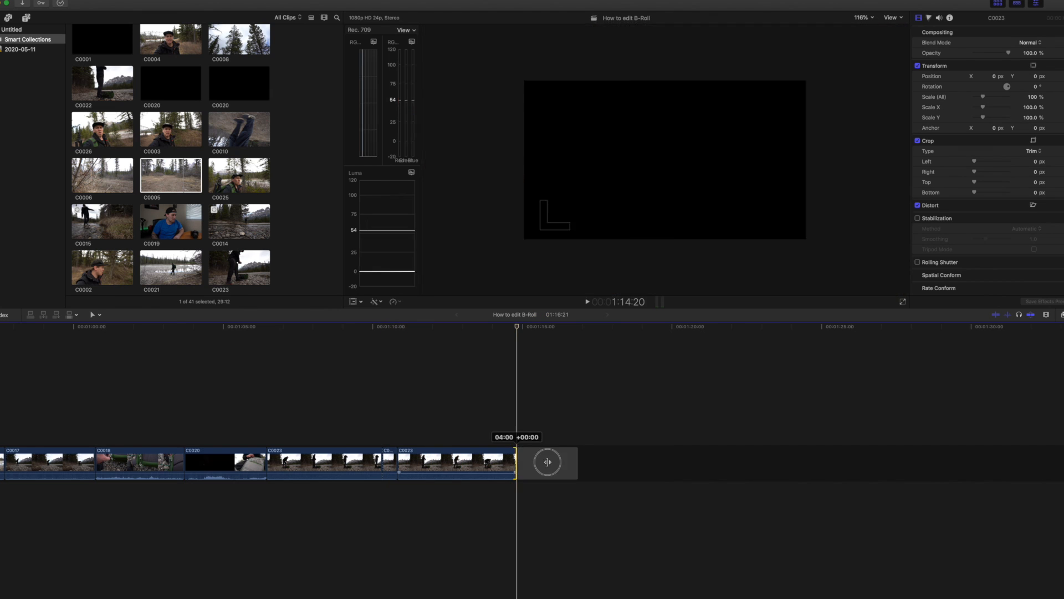
Tighten the join between the last two C0023 sections and play back the ending to review the camera going into the backpack.
drag(515, 461, 563, 462)
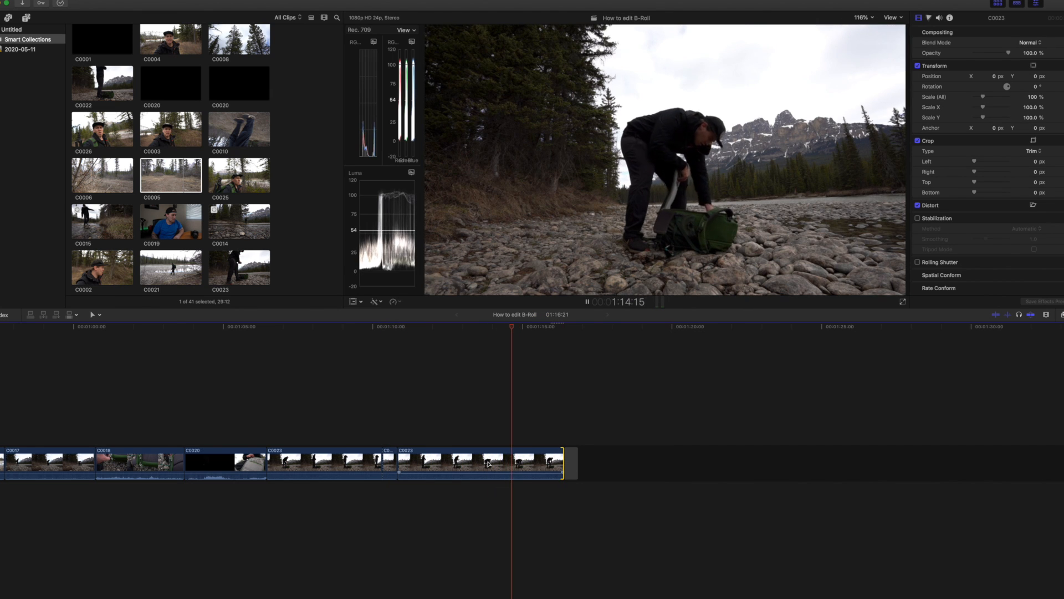
key(space)
key(space)
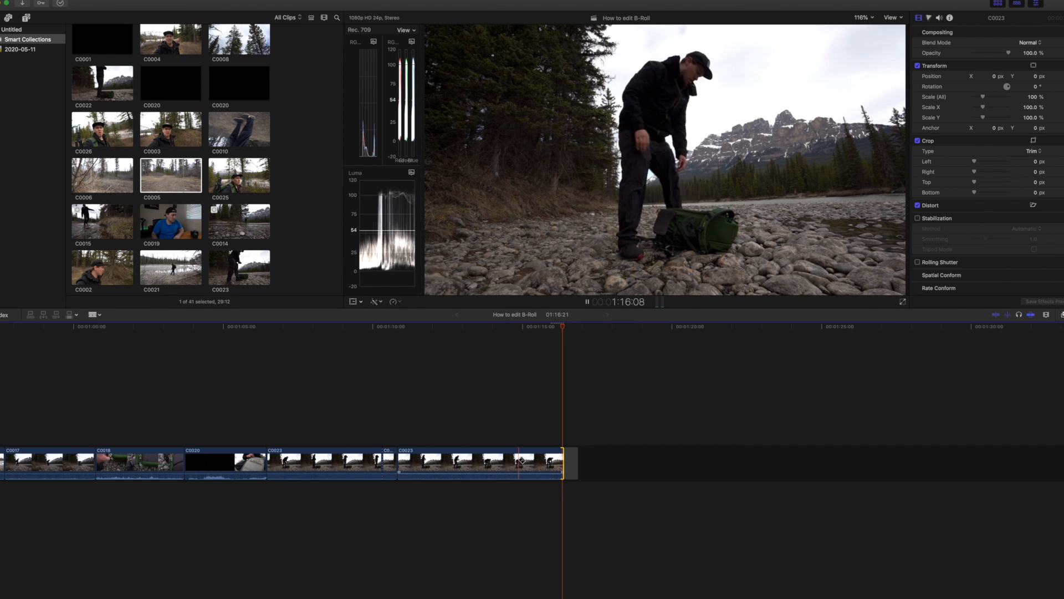
key(space)
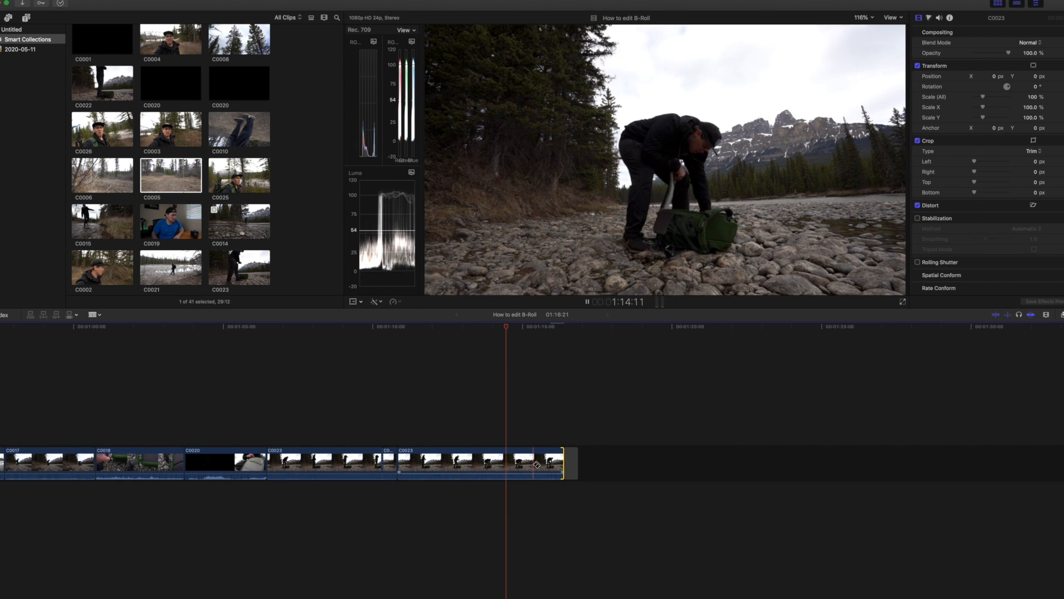
key(space)
Split the last C0023 clip at about 1:15:15, delete its trailing section and play back the shortened ending.
click(542, 463)
key(a)
click(549, 464)
key(Delete)
click(551, 463)
key(space)
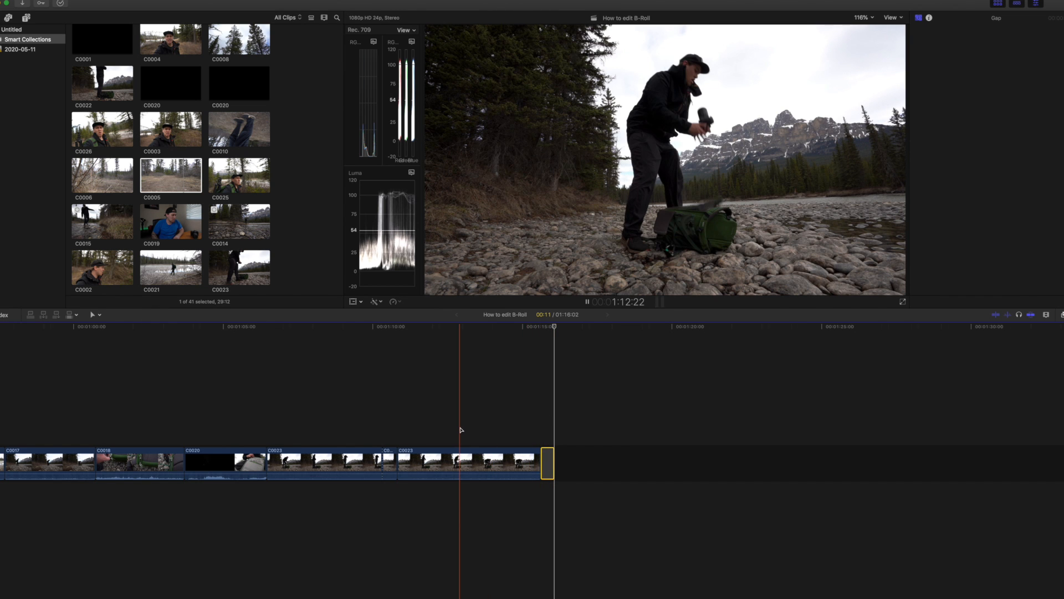
Collapse the browser's Projects and Clips groups and show the library's Audio Only collection.
scroll(461, 428, left, 15)
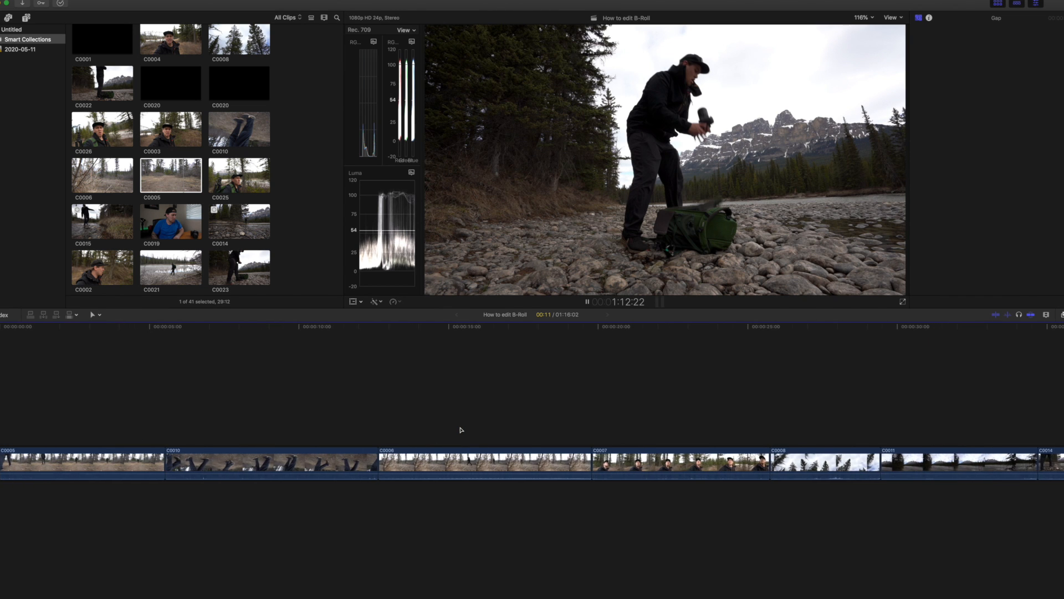
key(super+minus)
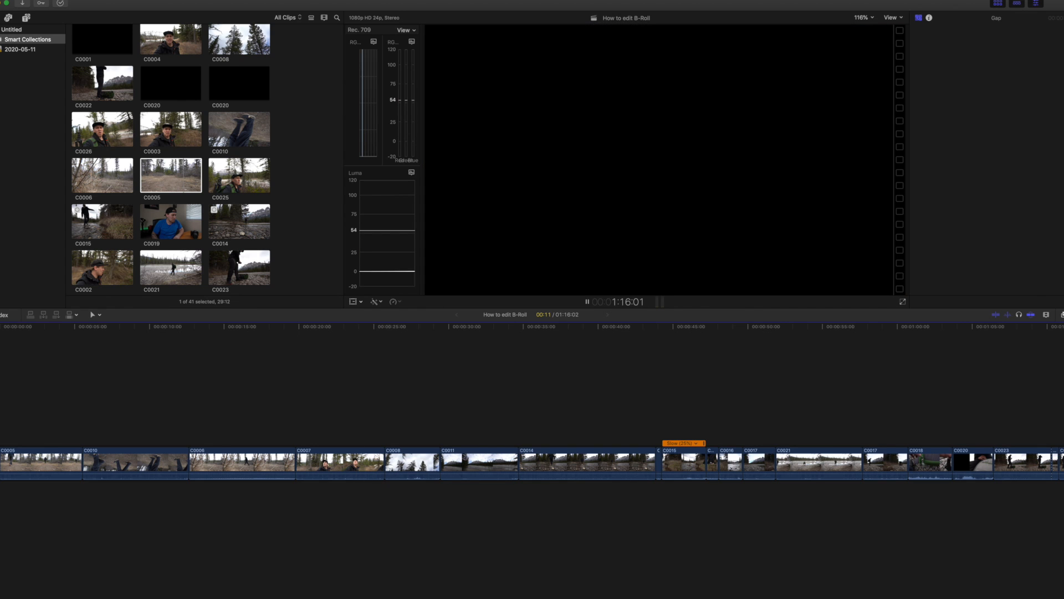
scroll(152, 69, up, 10)
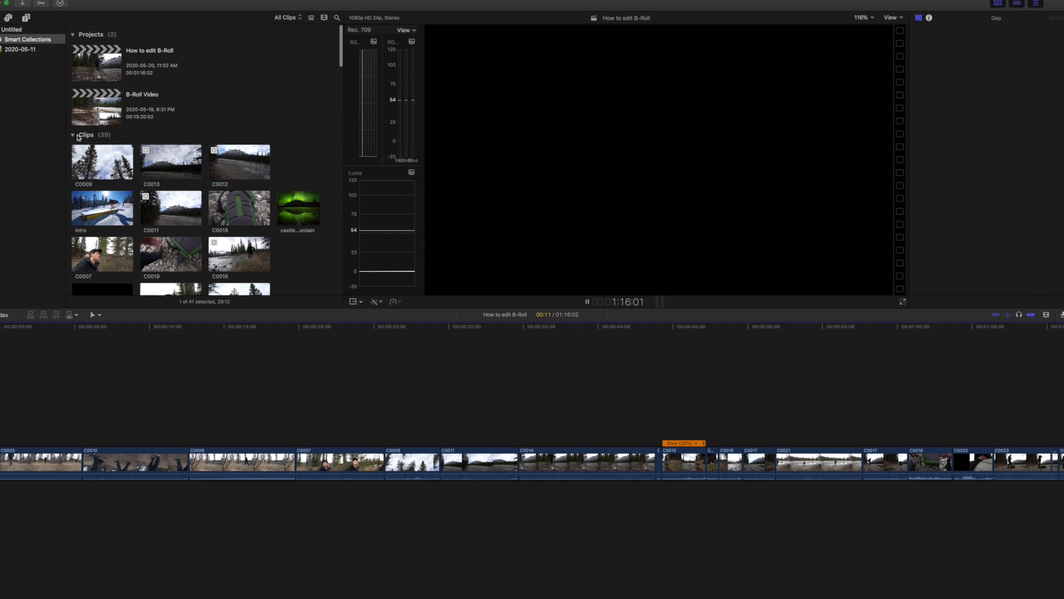
click(76, 137)
click(73, 136)
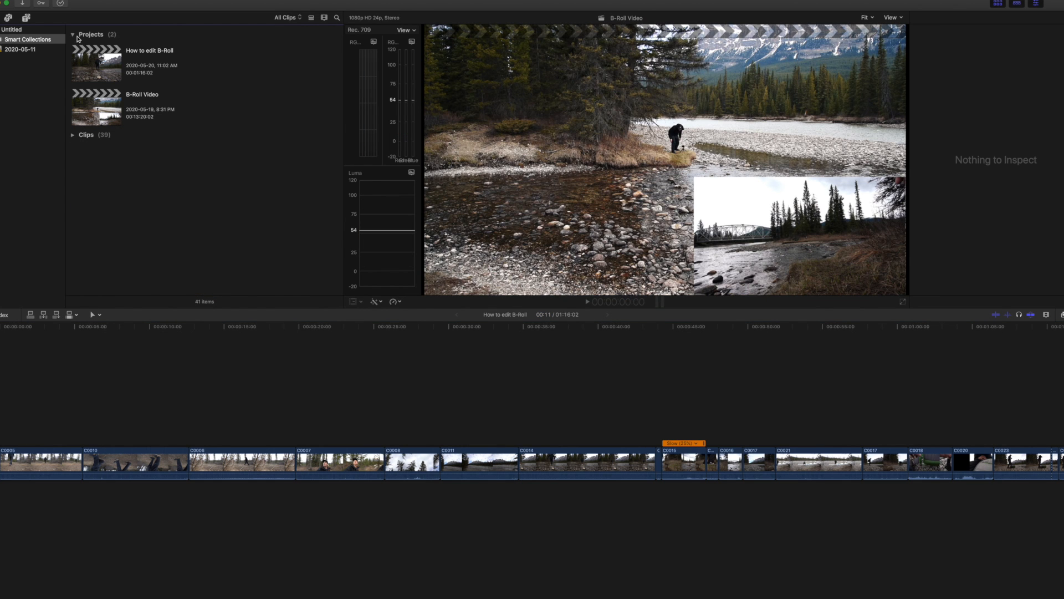
click(73, 35)
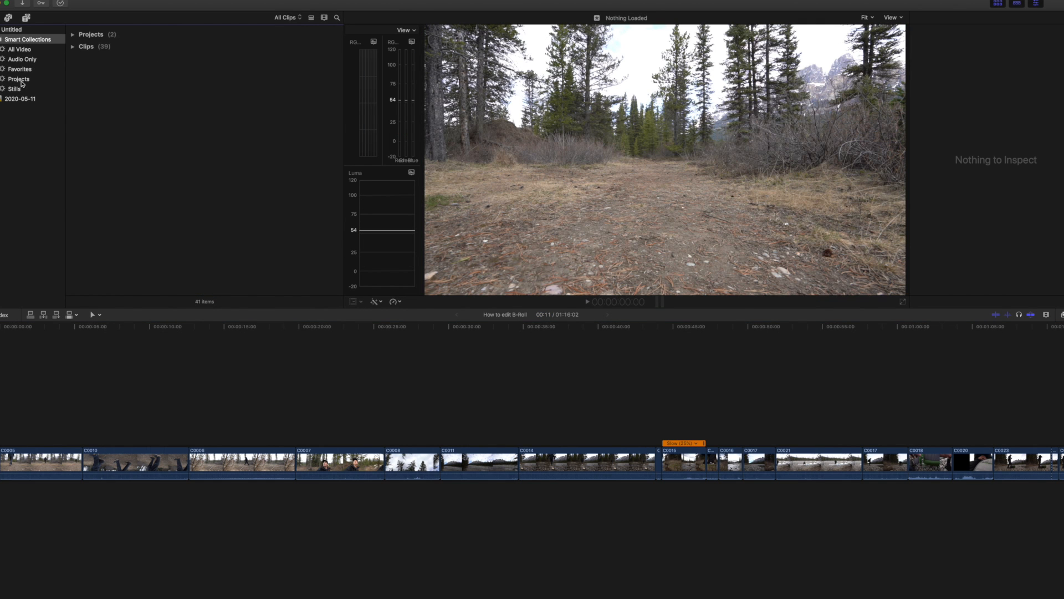
click(17, 60)
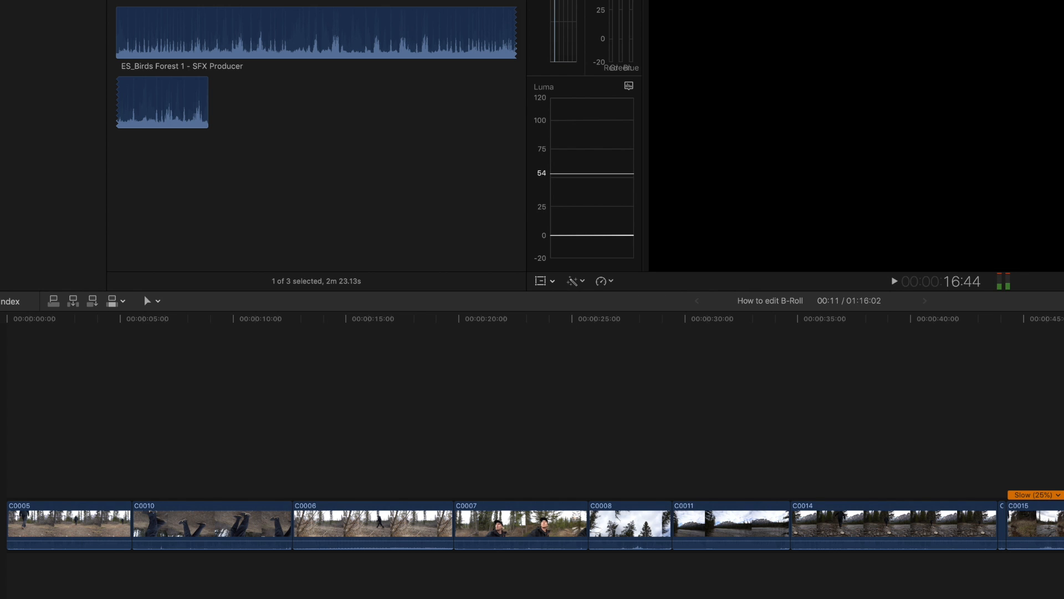
Add the ES_Midnight Breaks - Amber Spill track beneath the clips from the start of the timeline and play back the opening.
drag(460, 124, 2, 568)
key(super+7)
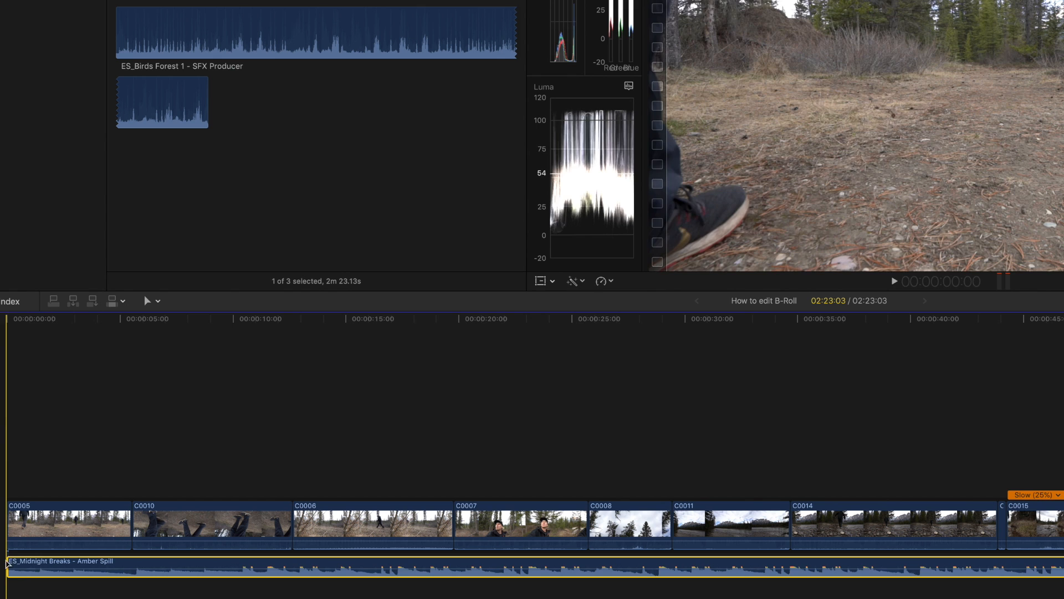
key(space)
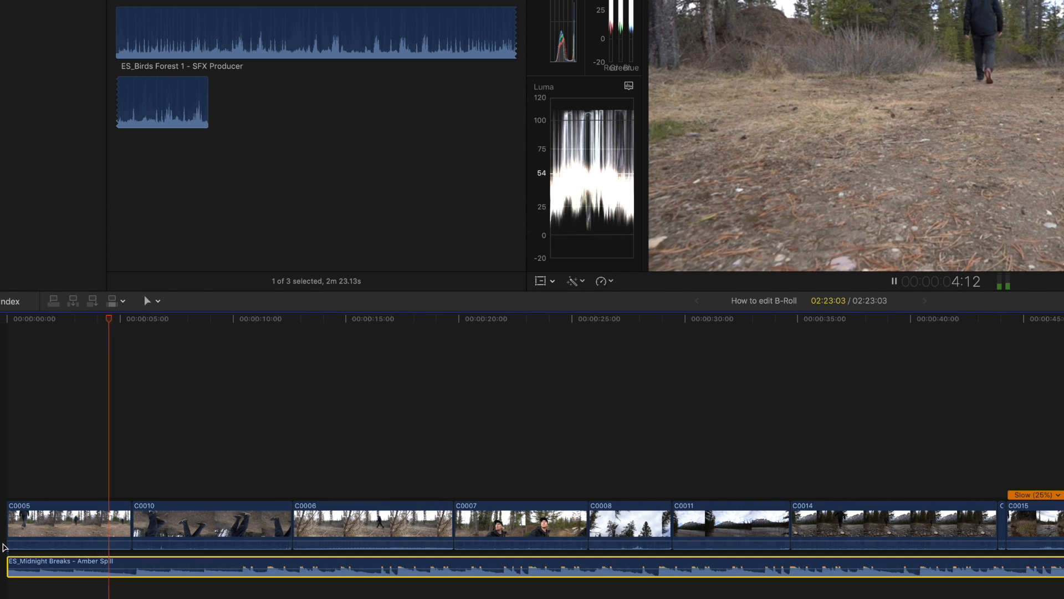
key(space)
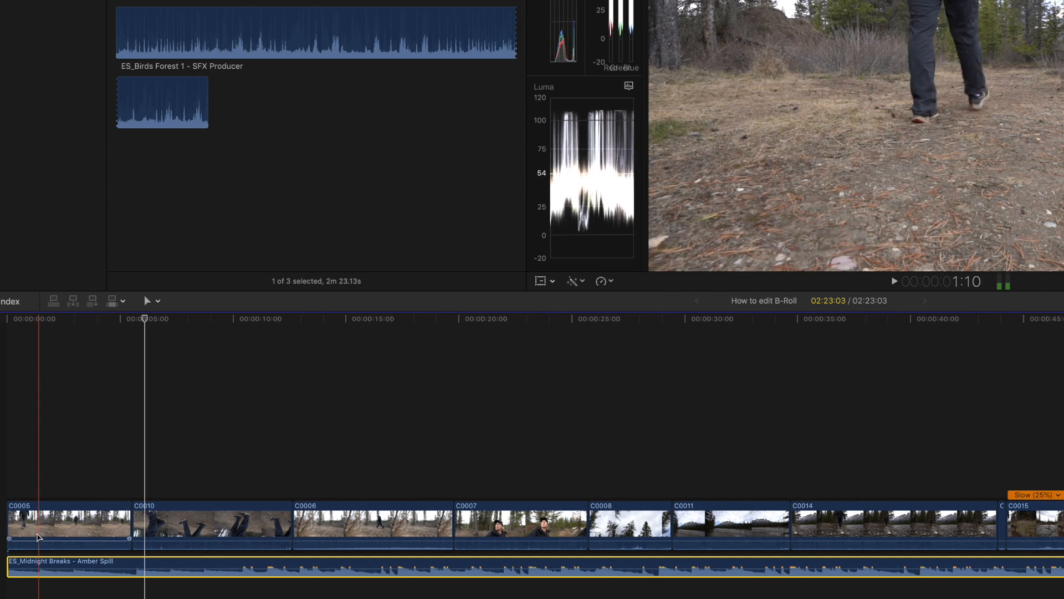
Split C0005 at about 3:00 to suit the music and delete its trailing section up to C0010.
key(space)
key(b)
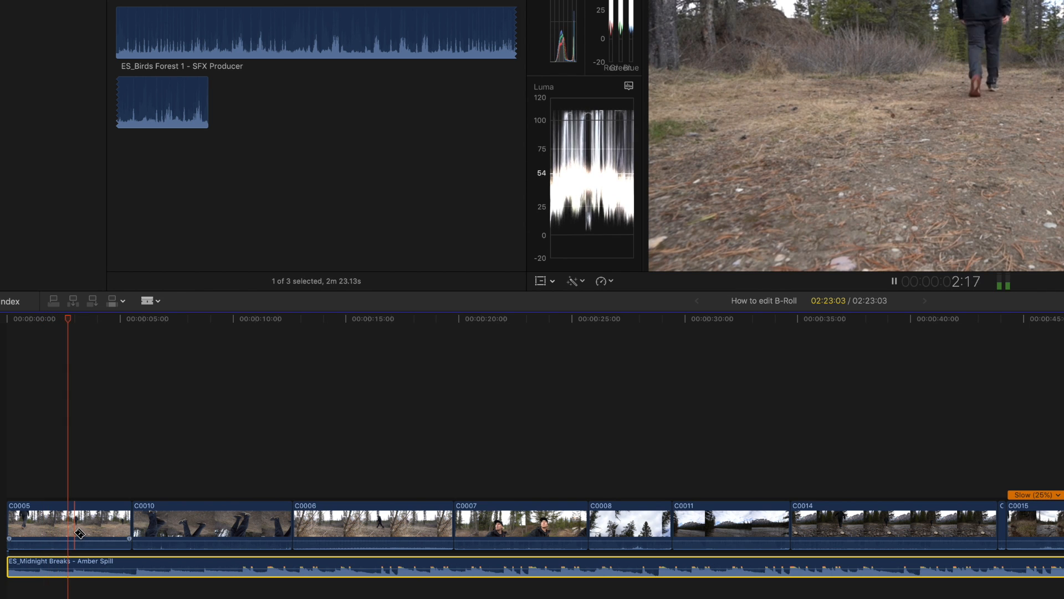
click(75, 531)
key(a)
click(88, 526)
key(Delete)
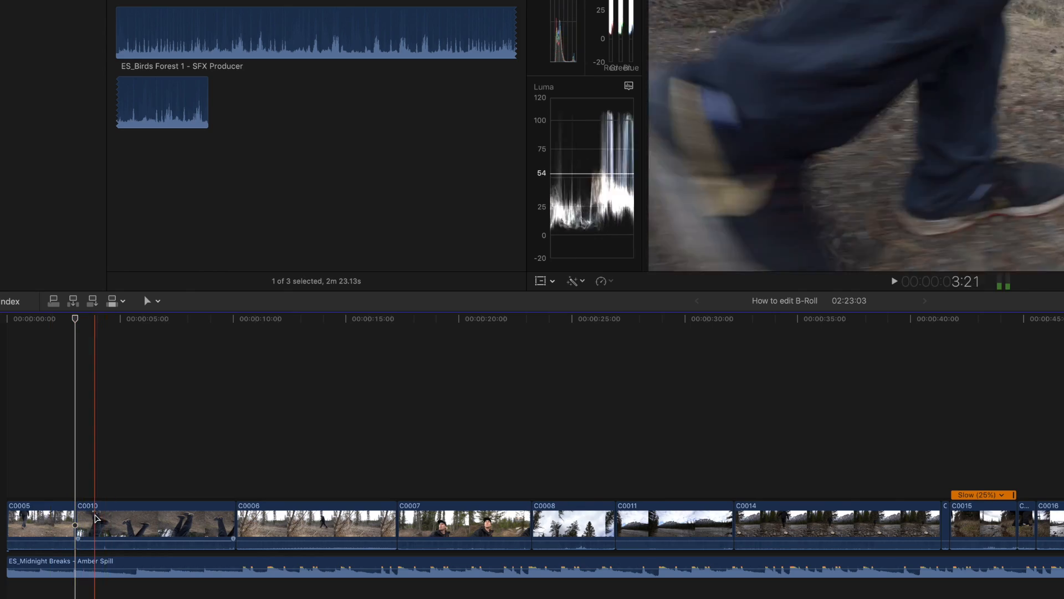
Play back C0010 against the music, split it at 7:08 and delete its trailing section up to C0006.
key(space)
key(b)
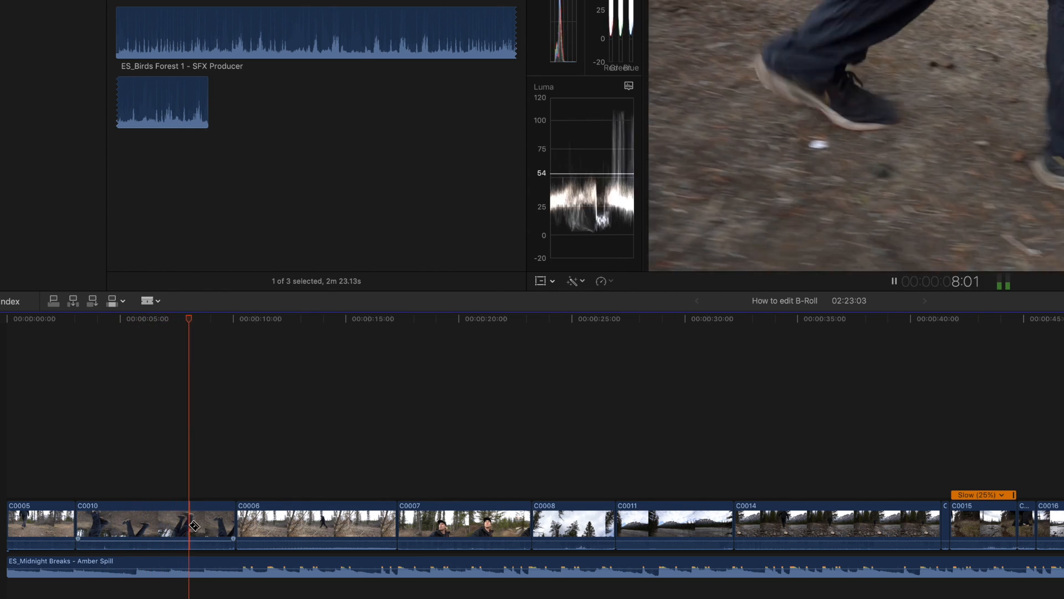
key(space)
key(space)
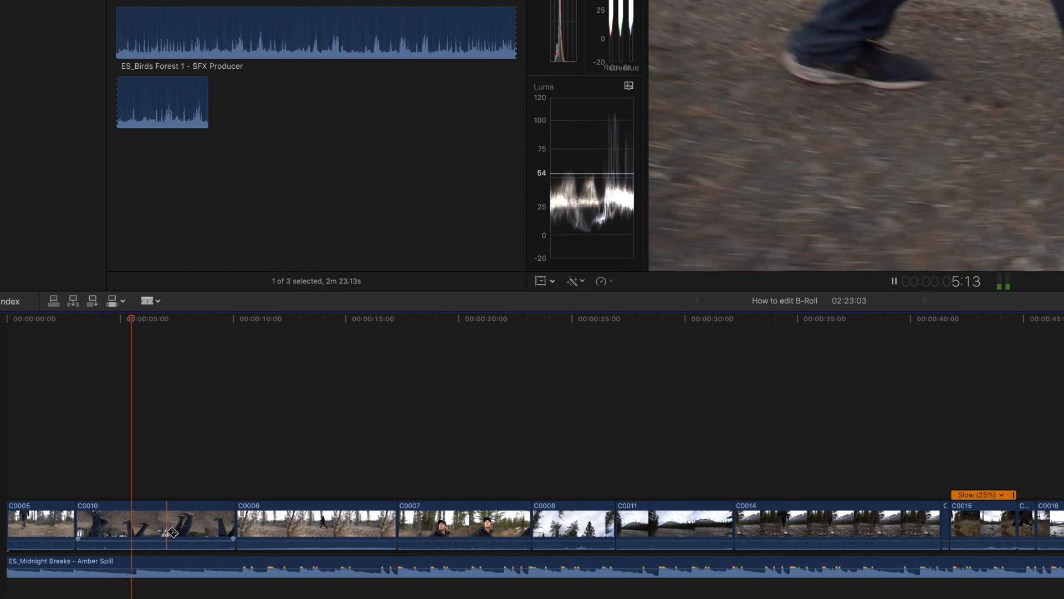
key(space)
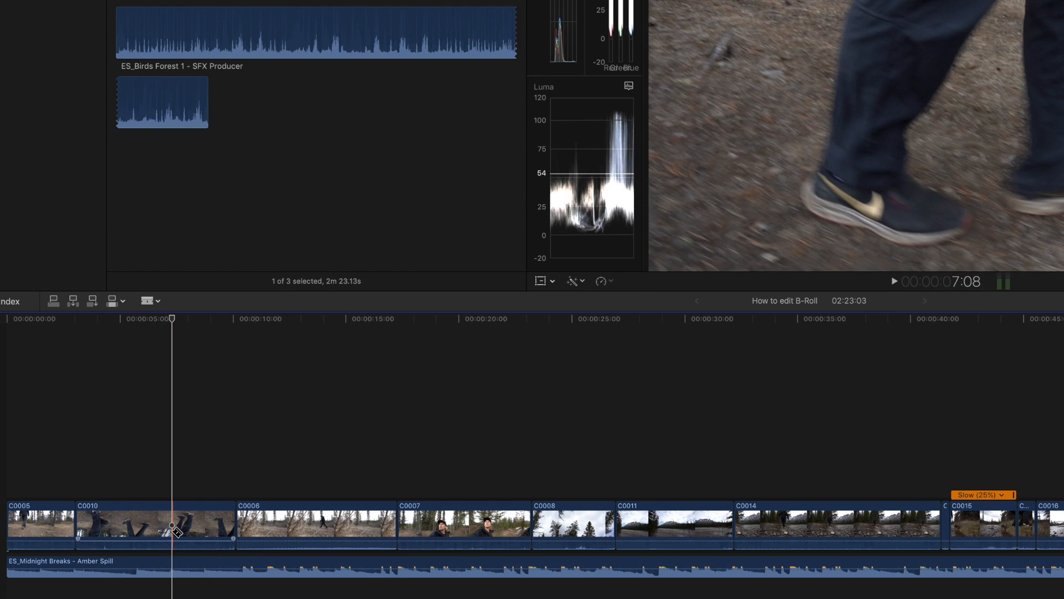
click(173, 525)
key(a)
click(186, 526)
key(Delete)
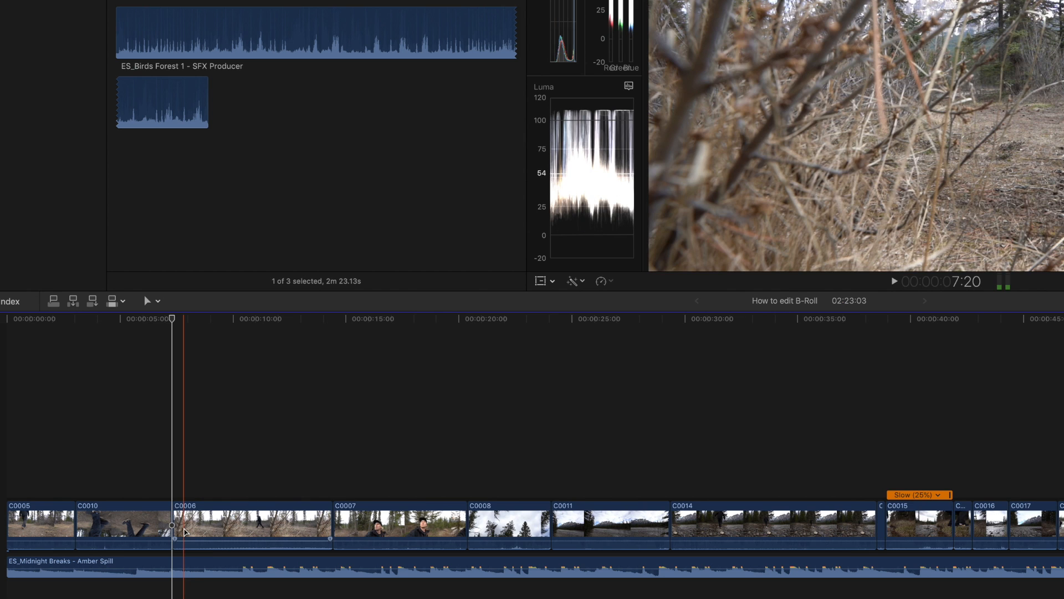
Play back C0006 against the music, split it at 11:14 and delete its trailing section up to C0007.
key(space)
key(space)
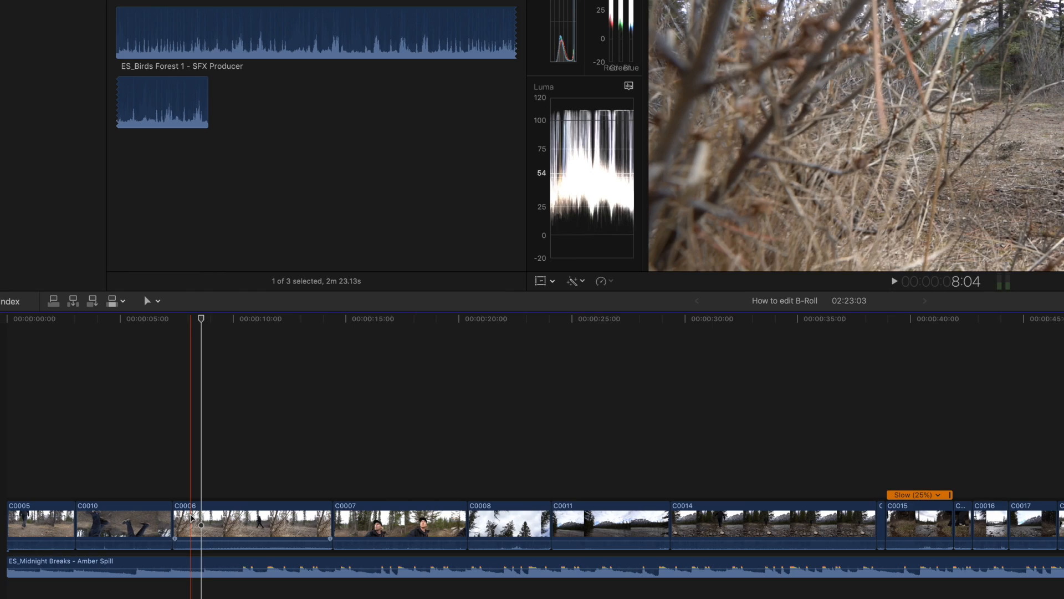
key(space)
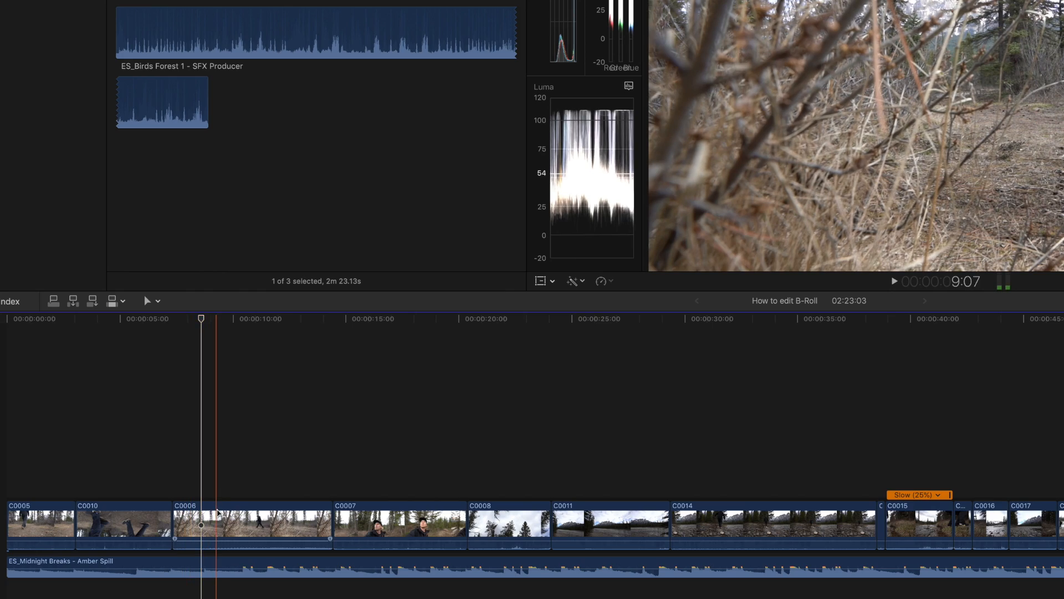
key(b)
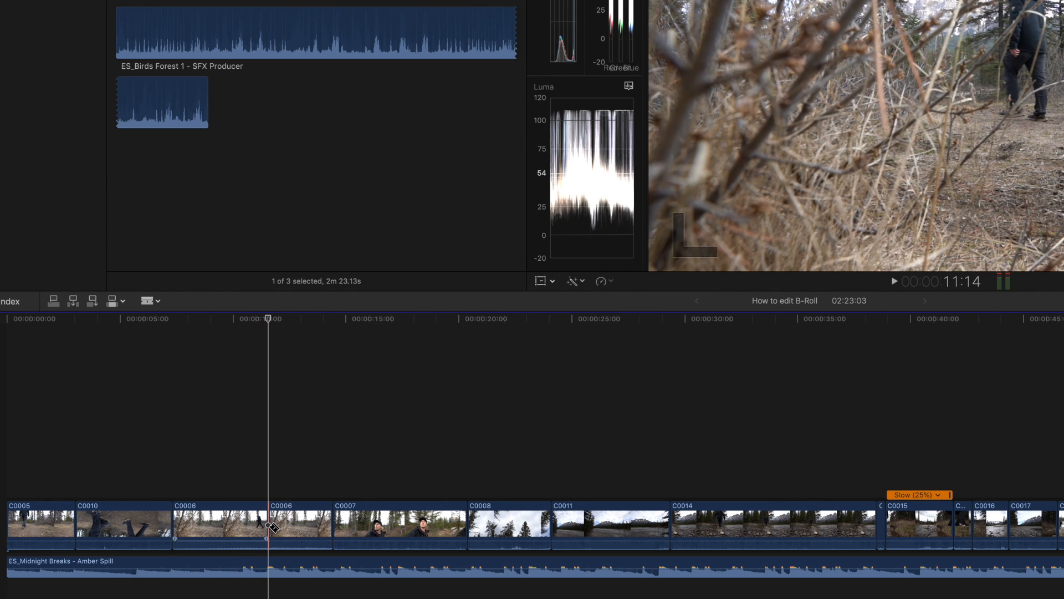
key(a)
click(297, 527)
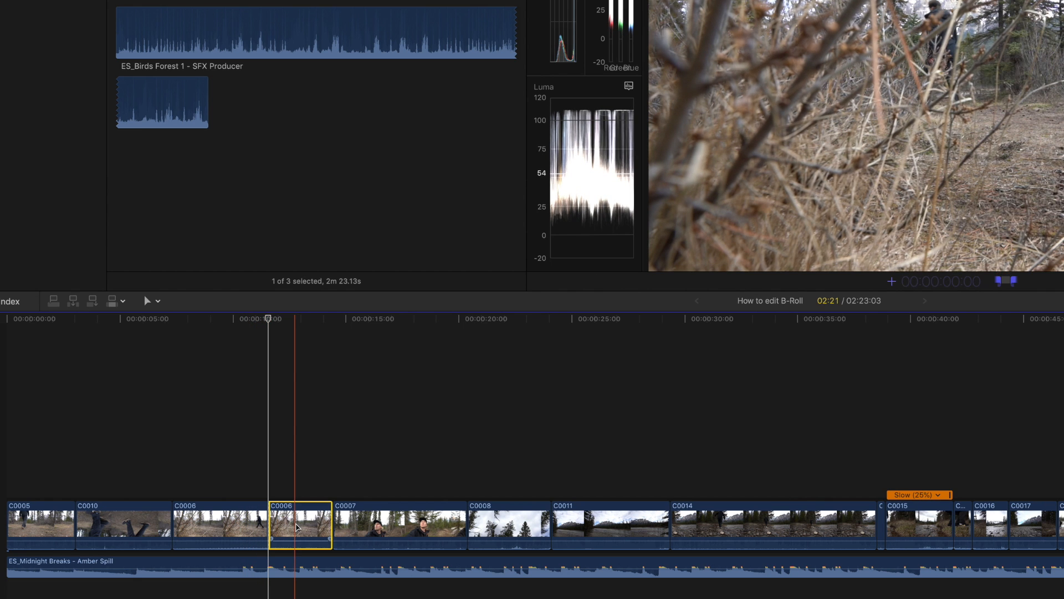
key(Delete)
Play back C0007 against the music, split it at about 15:03 and delete its trailing section up to C0008.
key(space)
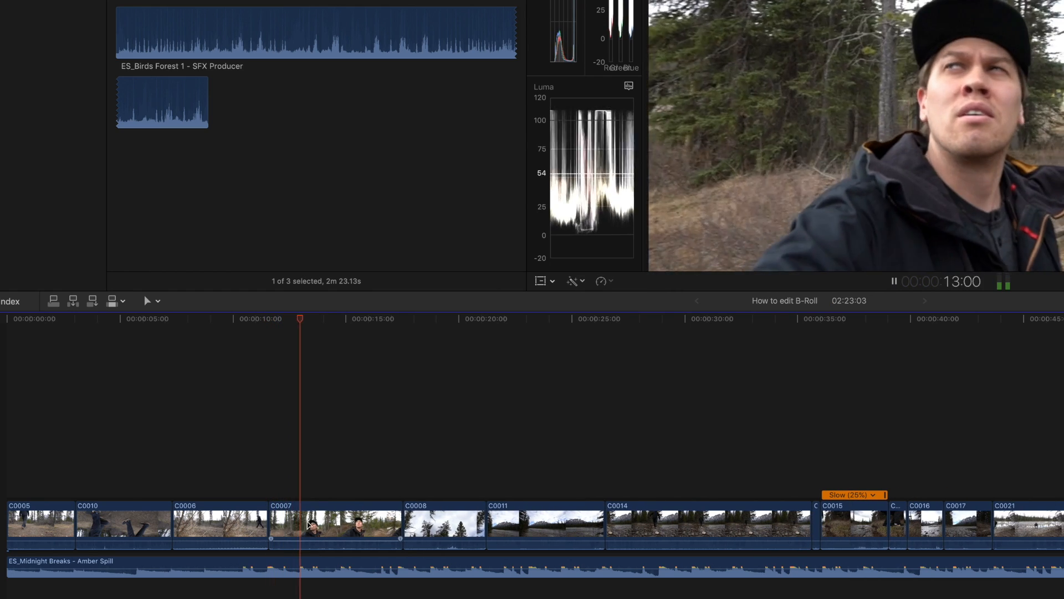
key(b)
key(space)
click(356, 523)
click(348, 522)
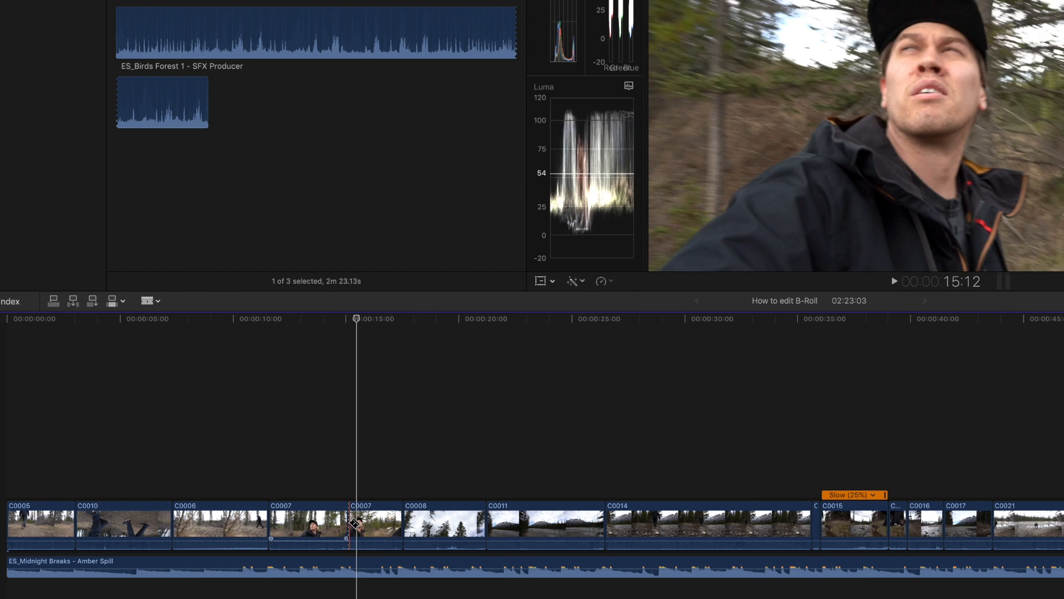
key(a)
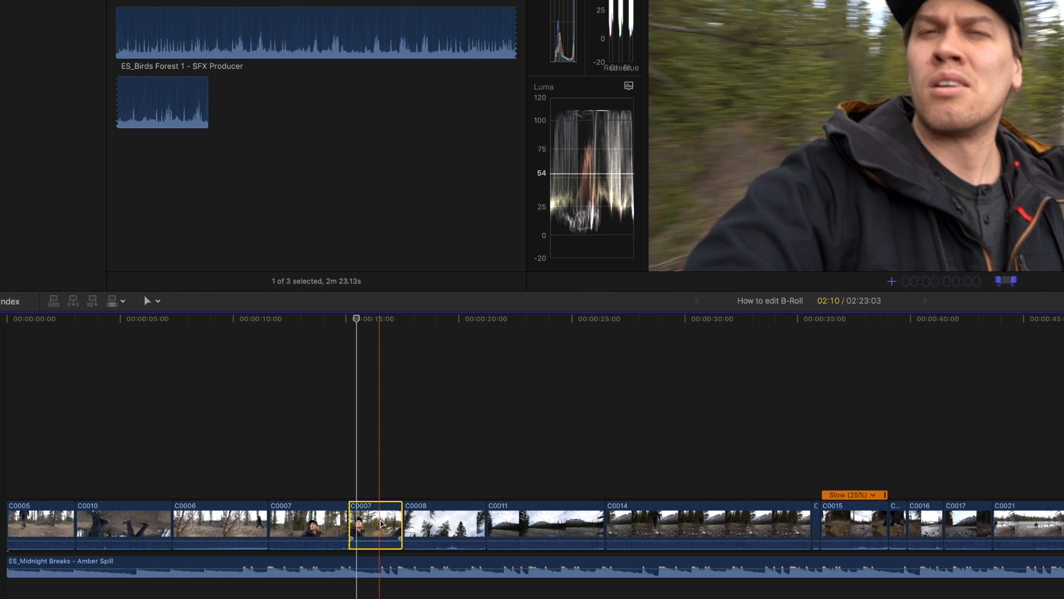
key(Delete)
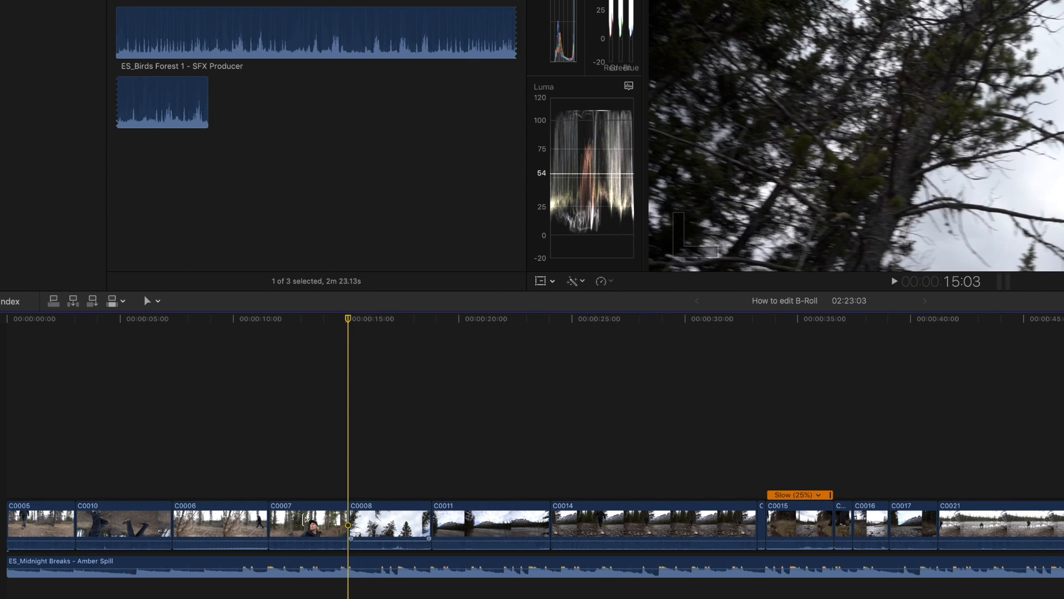